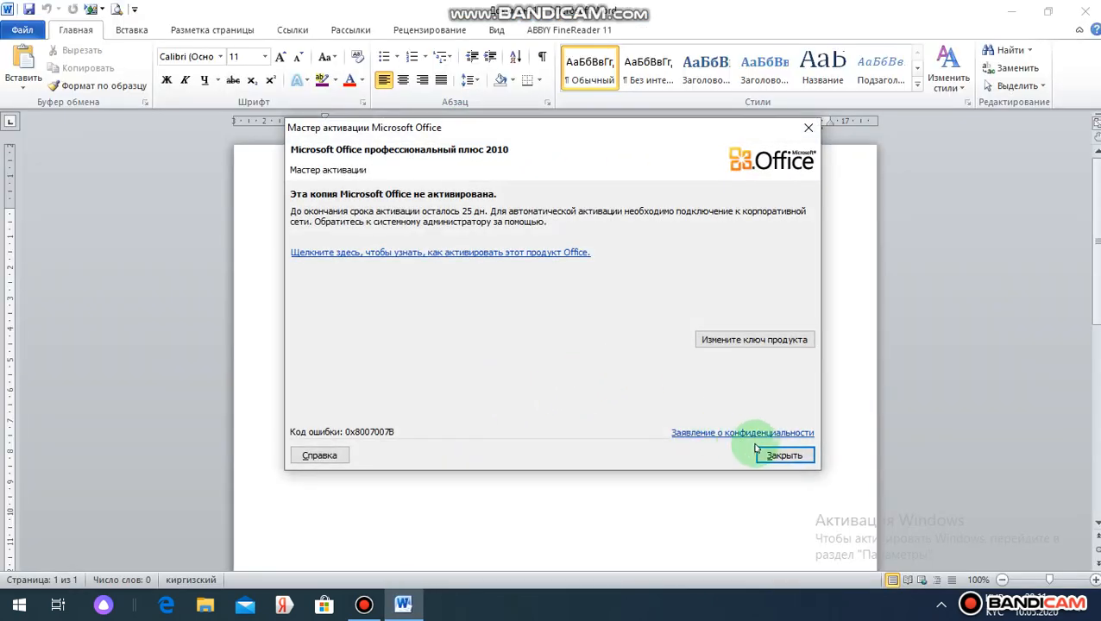
# Dismiss the Office activation wizard and apply the Обычные margin preset (2 cm top and bottom, 3 cm left, 1.5 cm right).
pyautogui.click(777, 455)
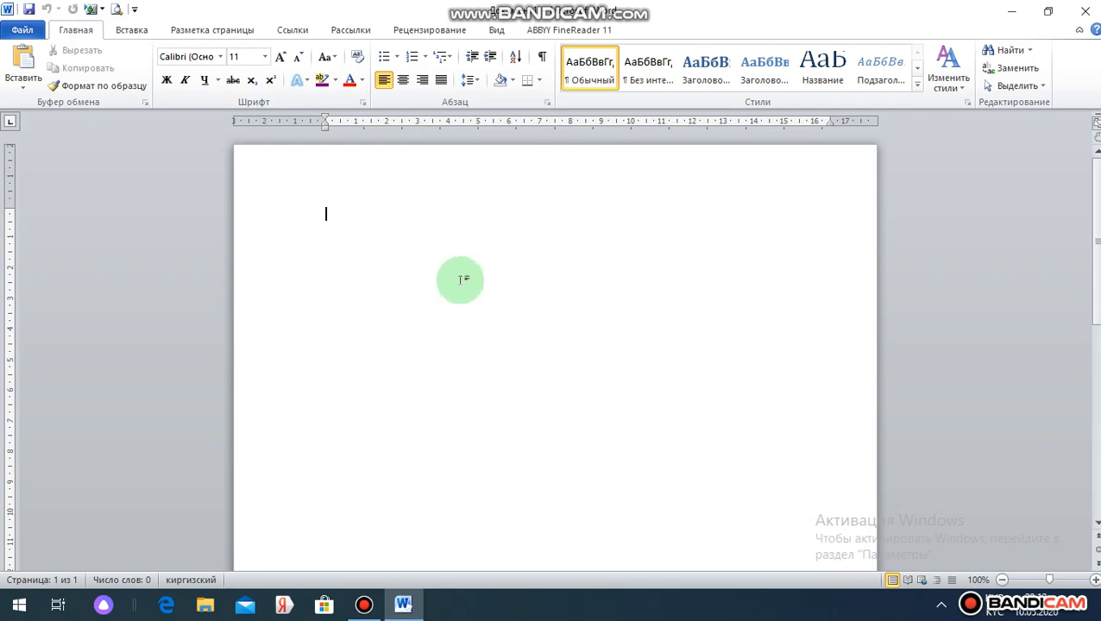
pyautogui.click(221, 31)
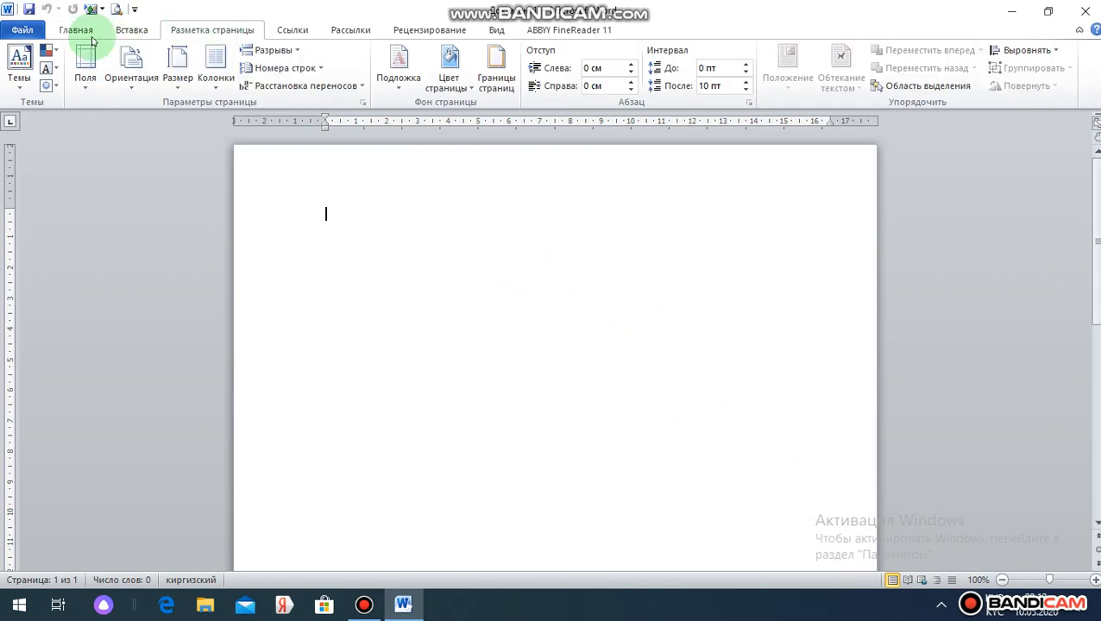
pyautogui.click(87, 83)
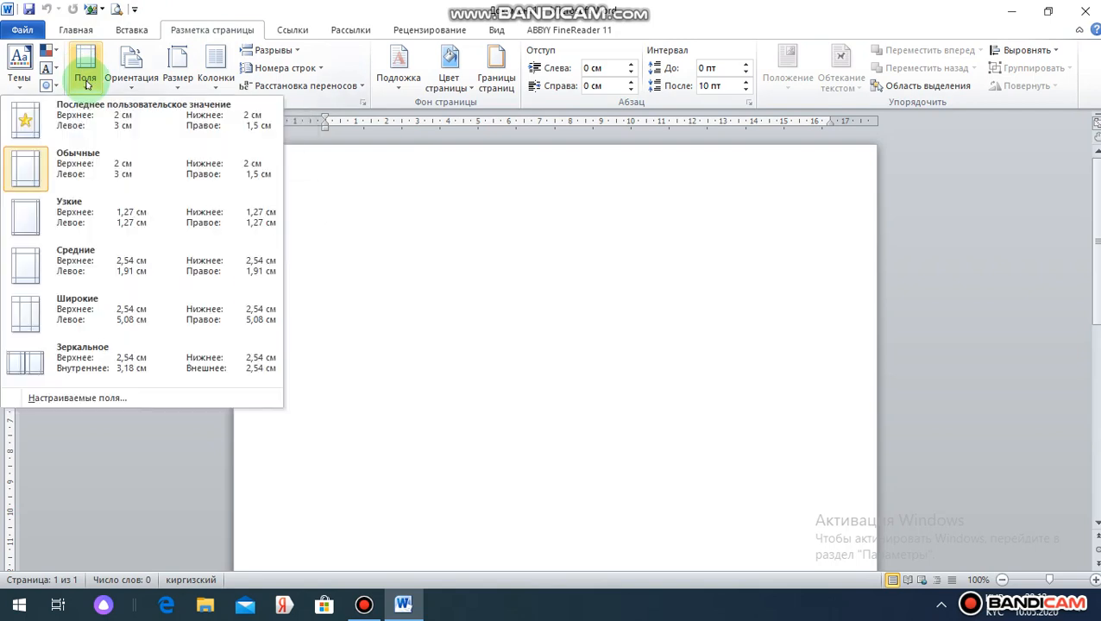
pyautogui.click(32, 174)
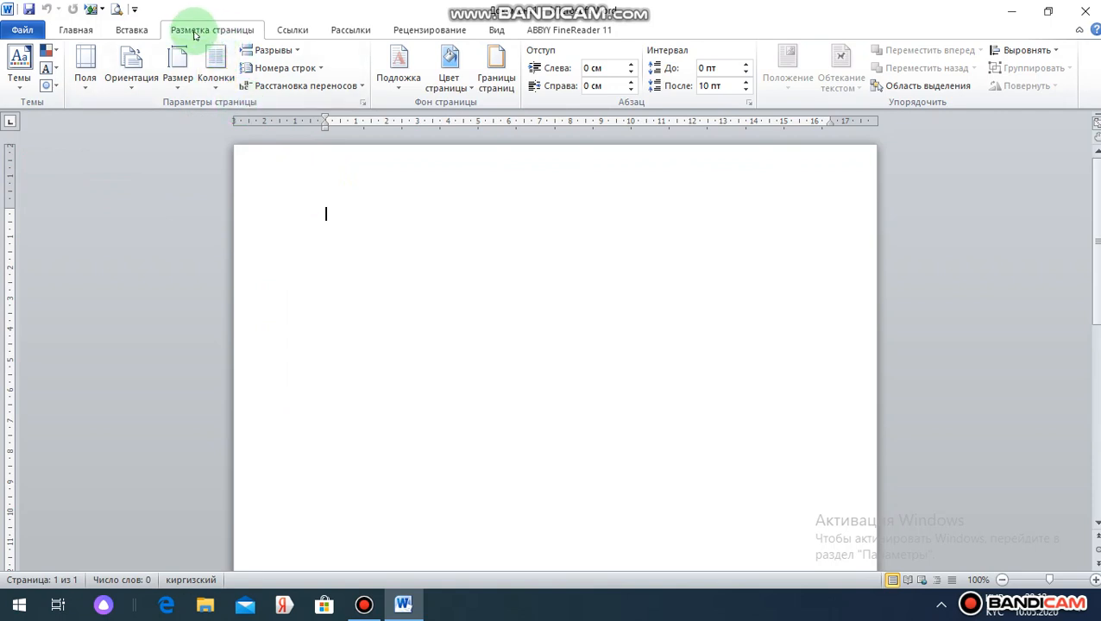
pyautogui.click(321, 292)
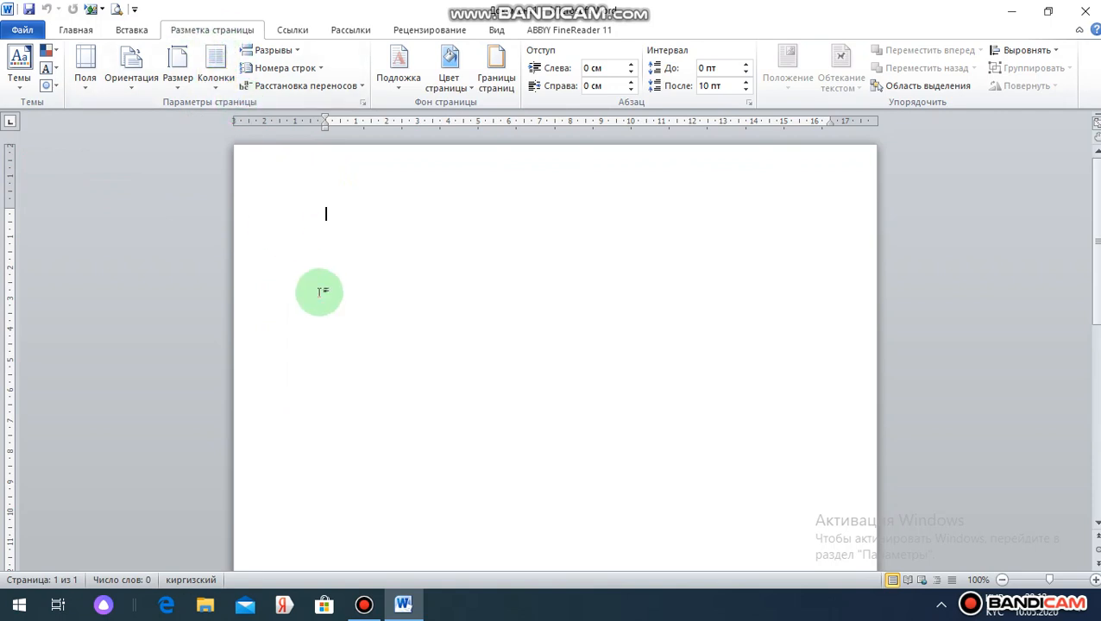
# Change the page orientation of the blank document to landscape (Альбомная).
pyautogui.click(133, 86)
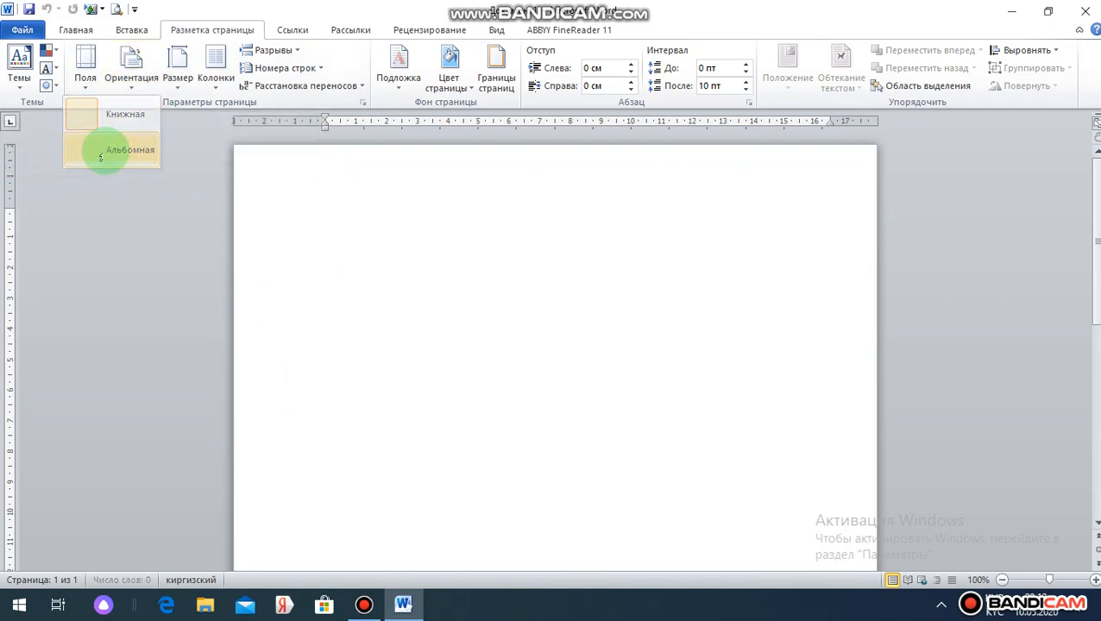
pyautogui.click(107, 153)
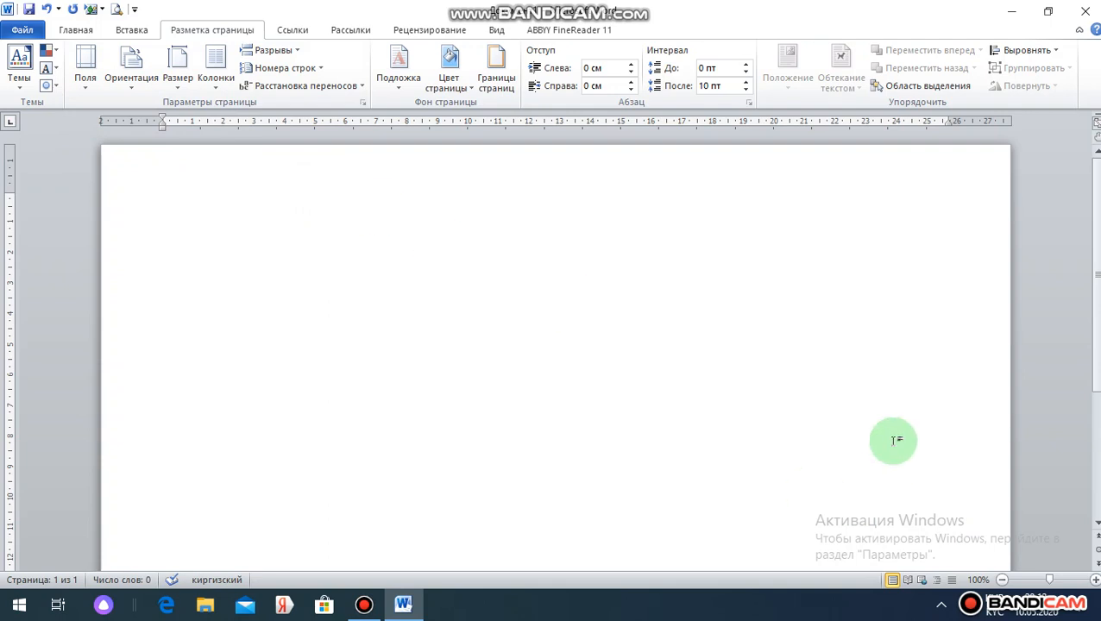
pyautogui.click(1002, 583)
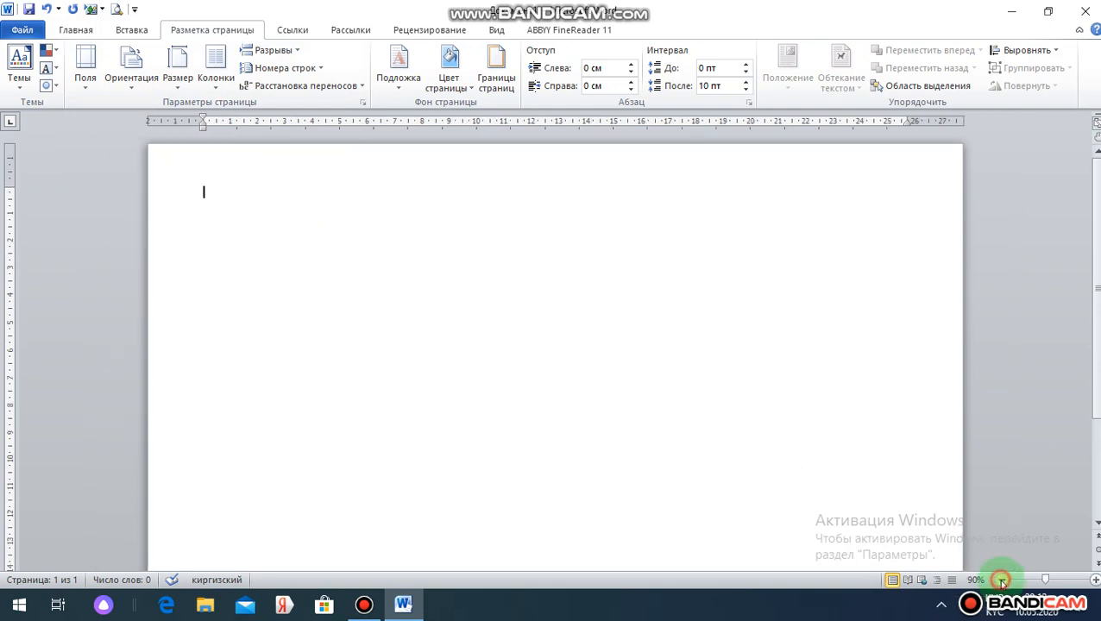
pyautogui.click(1002, 583)
pyautogui.click(1002, 583)
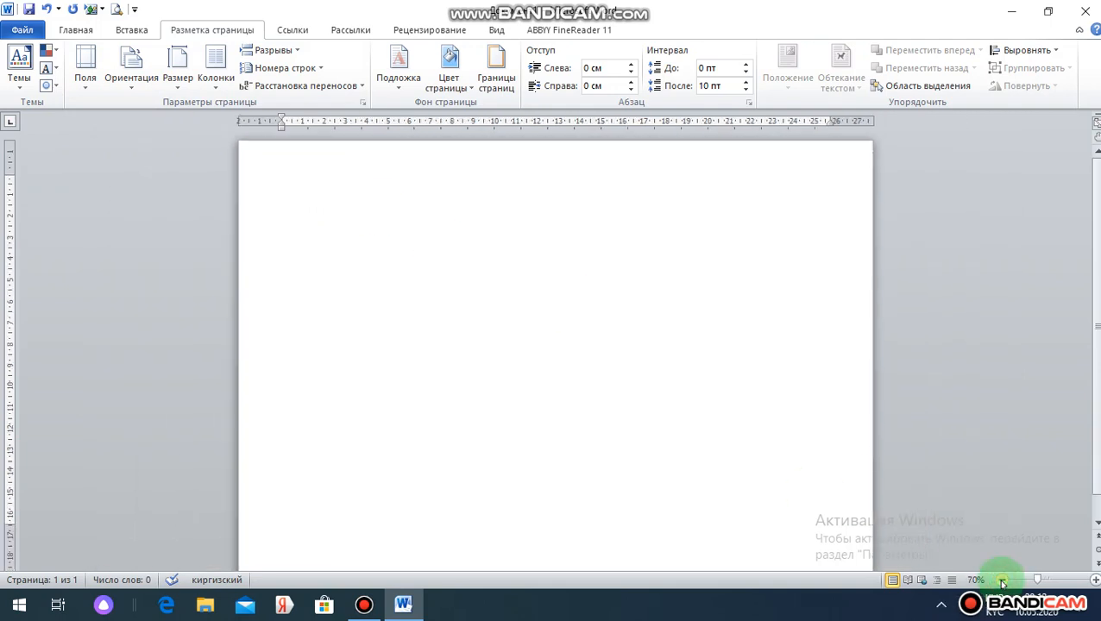
pyautogui.click(1095, 580)
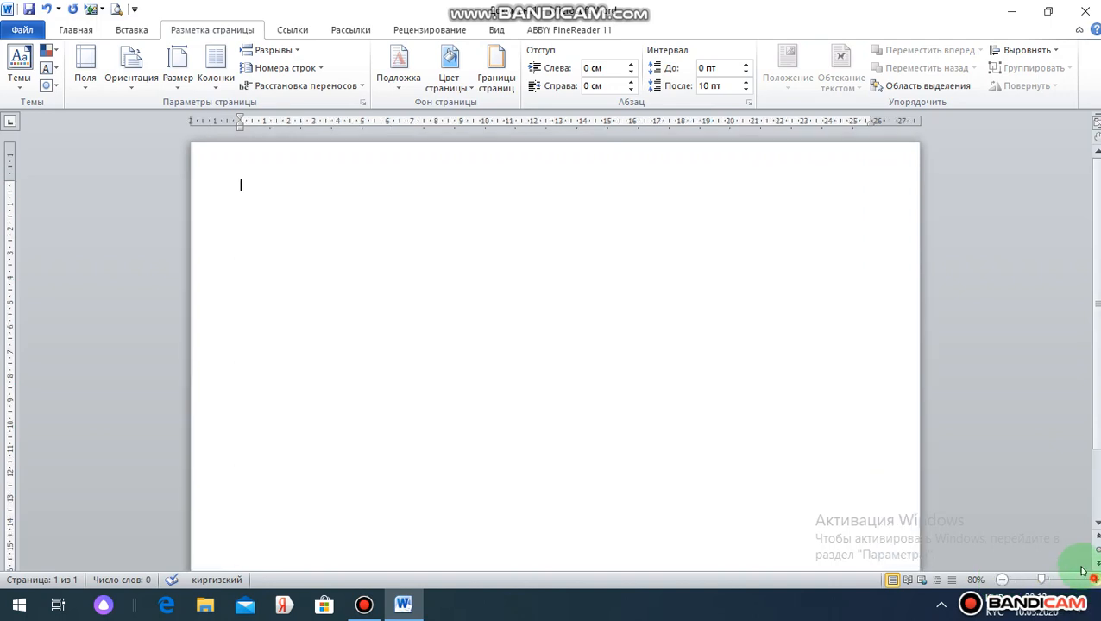
pyautogui.click(1095, 580)
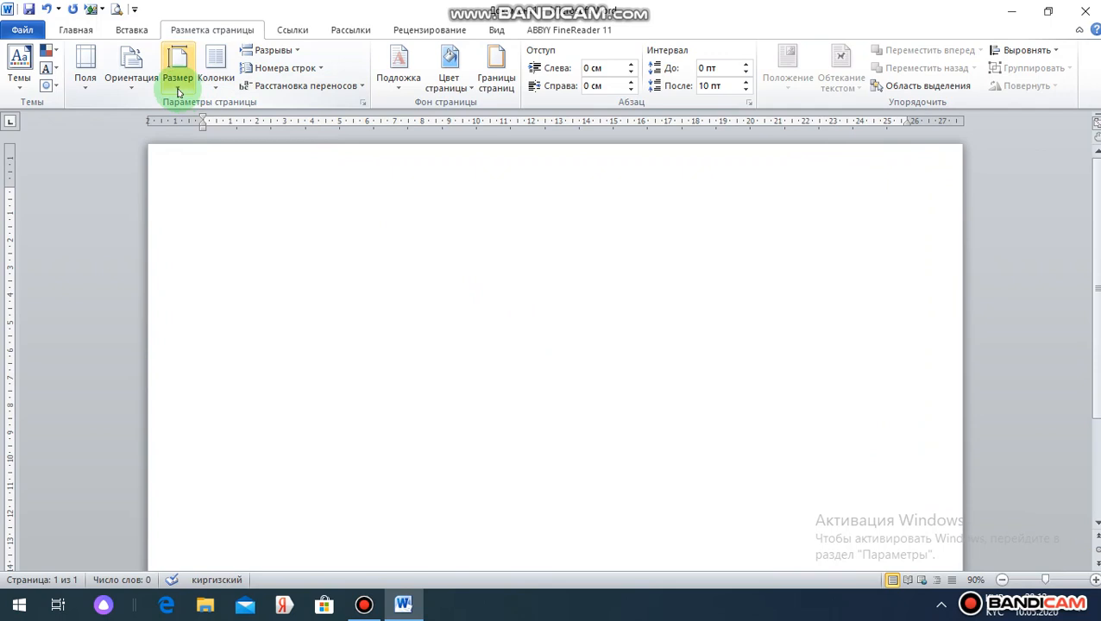
# Examine the available paper sizes and column layouts for the page.
pyautogui.click(178, 86)
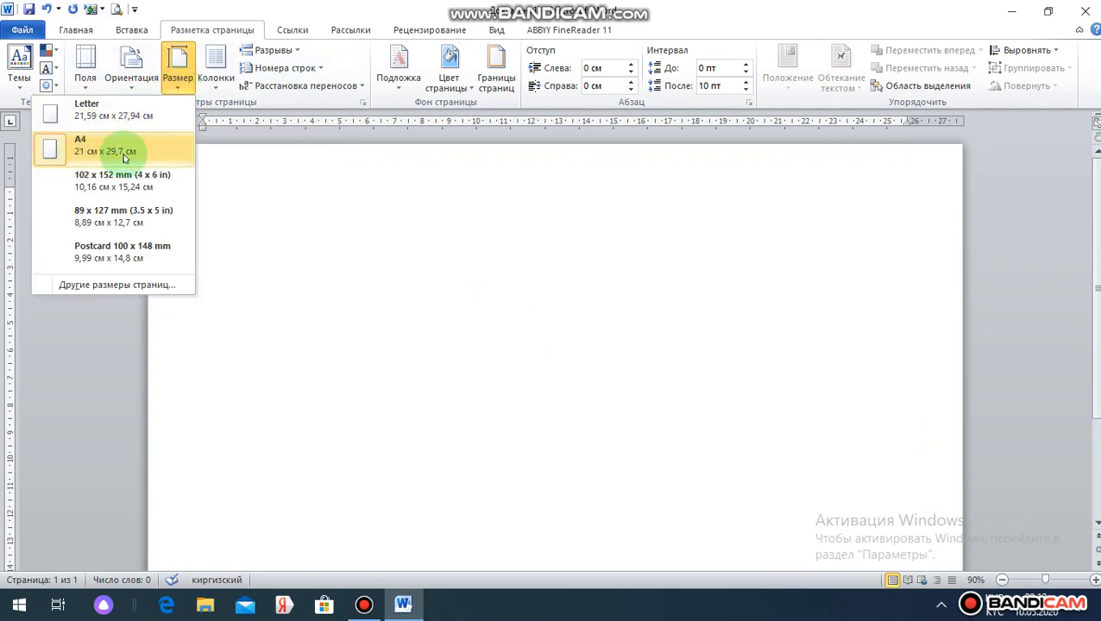
pyautogui.click(296, 218)
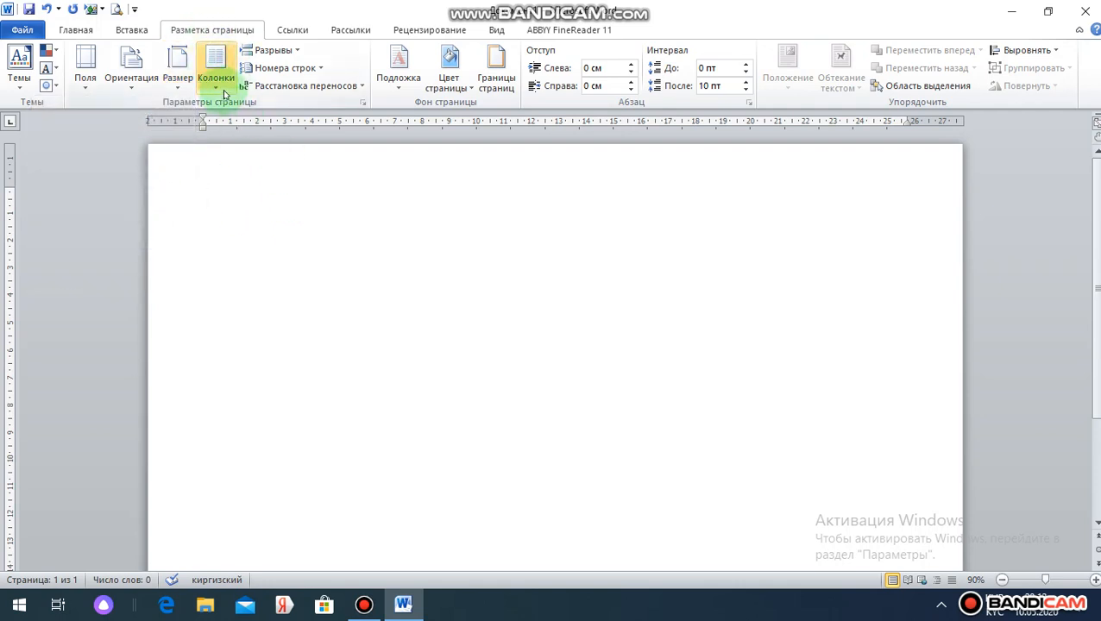
pyautogui.click(216, 89)
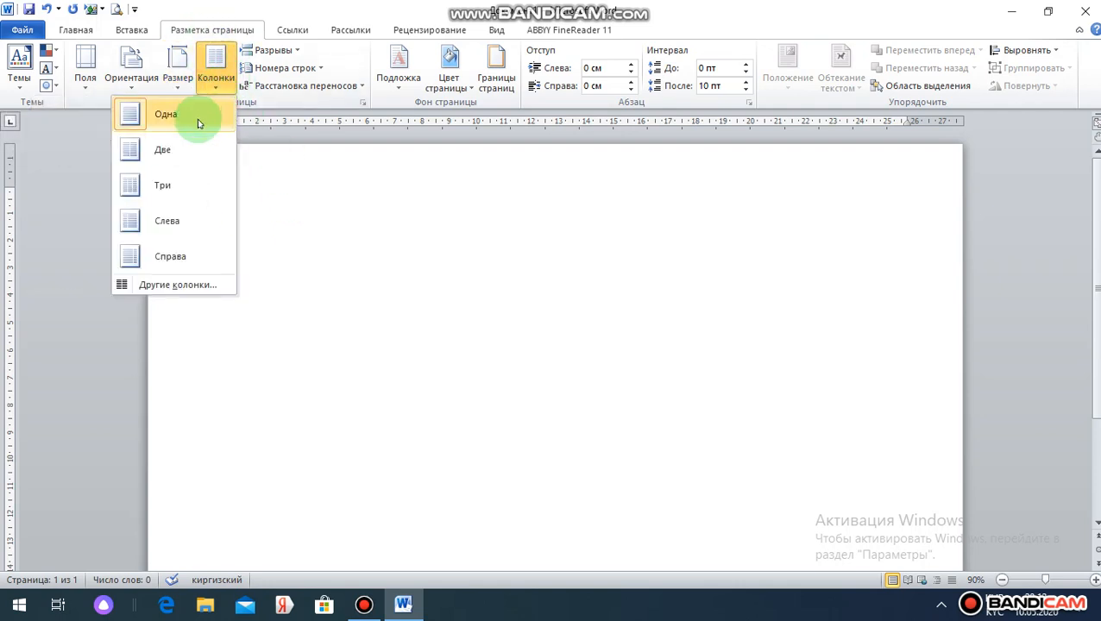
pyautogui.click(285, 213)
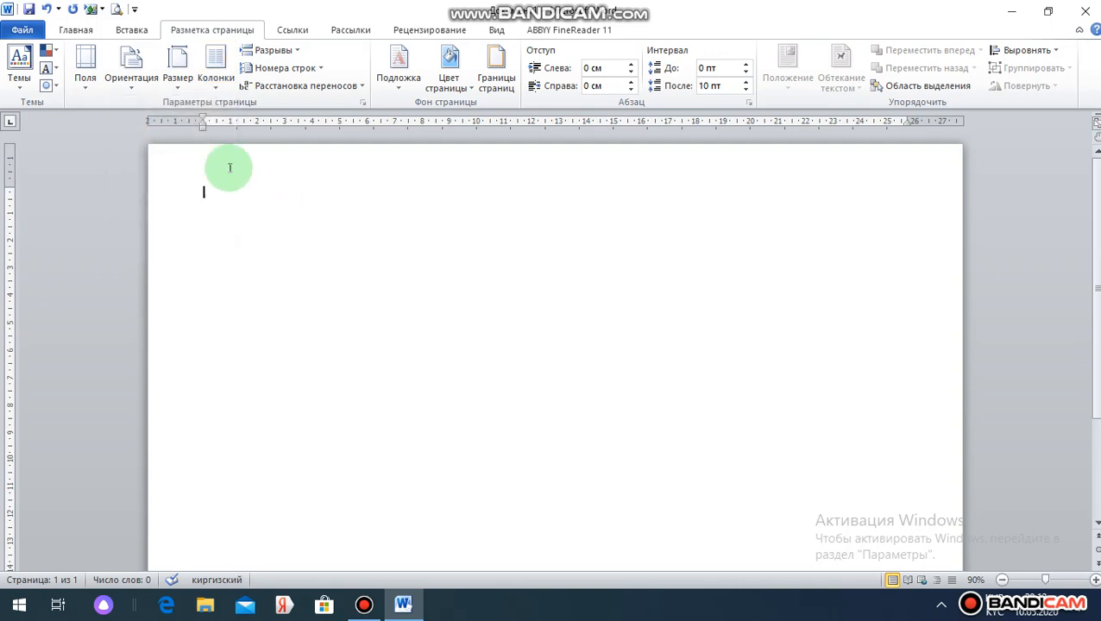
pyautogui.click(76, 32)
pyautogui.click(283, 363)
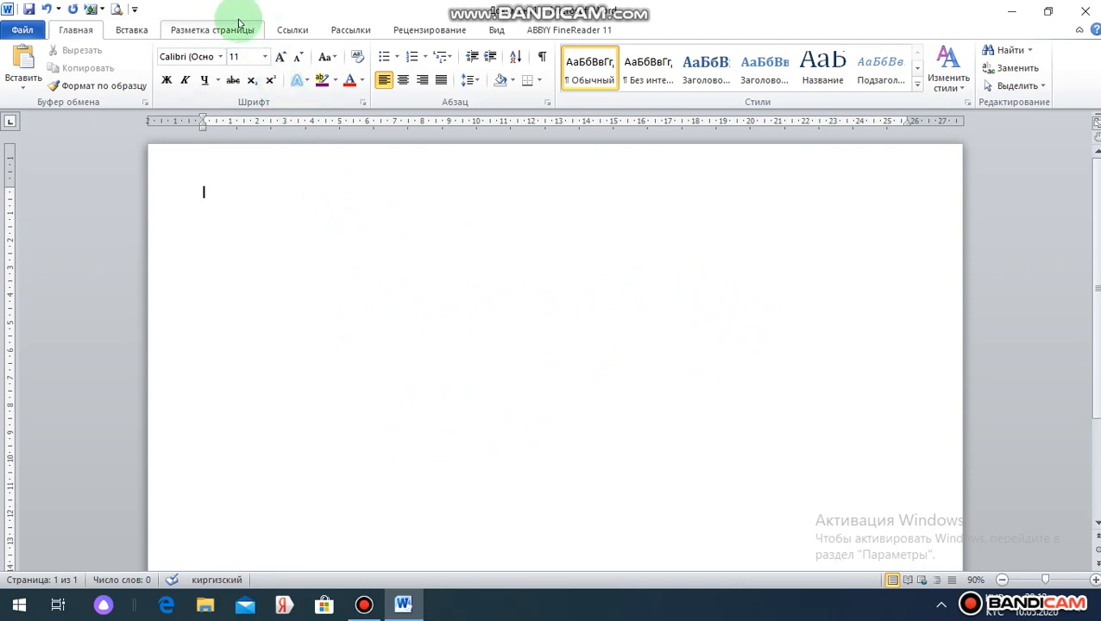
# Set the page colour to a light salmon pink chosen from the additional standard colours.
pyautogui.click(212, 33)
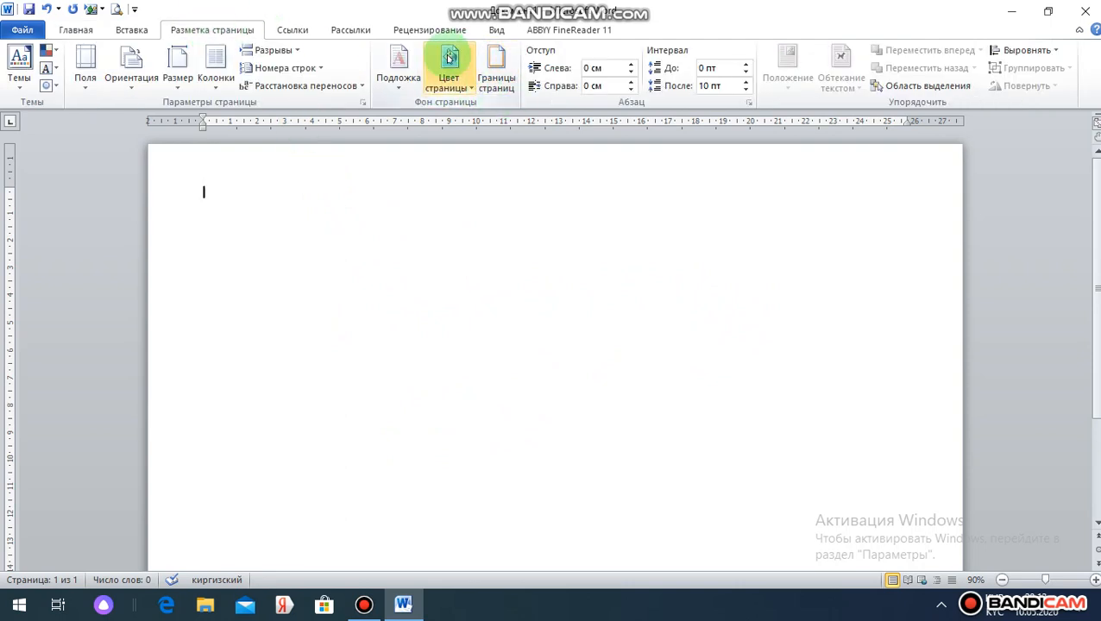
pyautogui.click(443, 58)
pyautogui.click(455, 81)
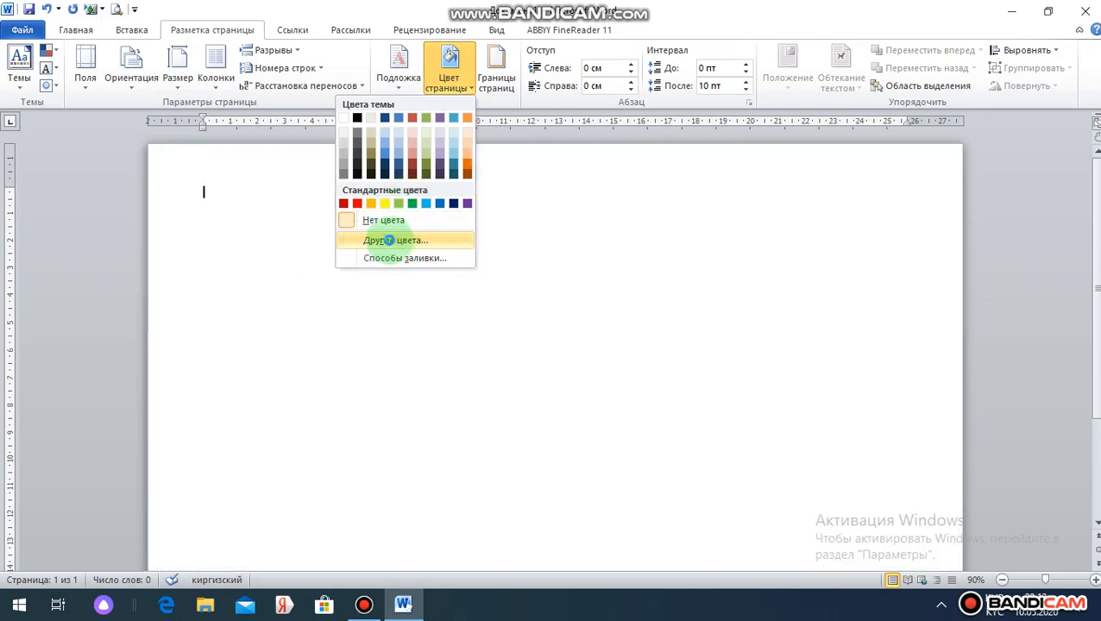
pyautogui.click(389, 241)
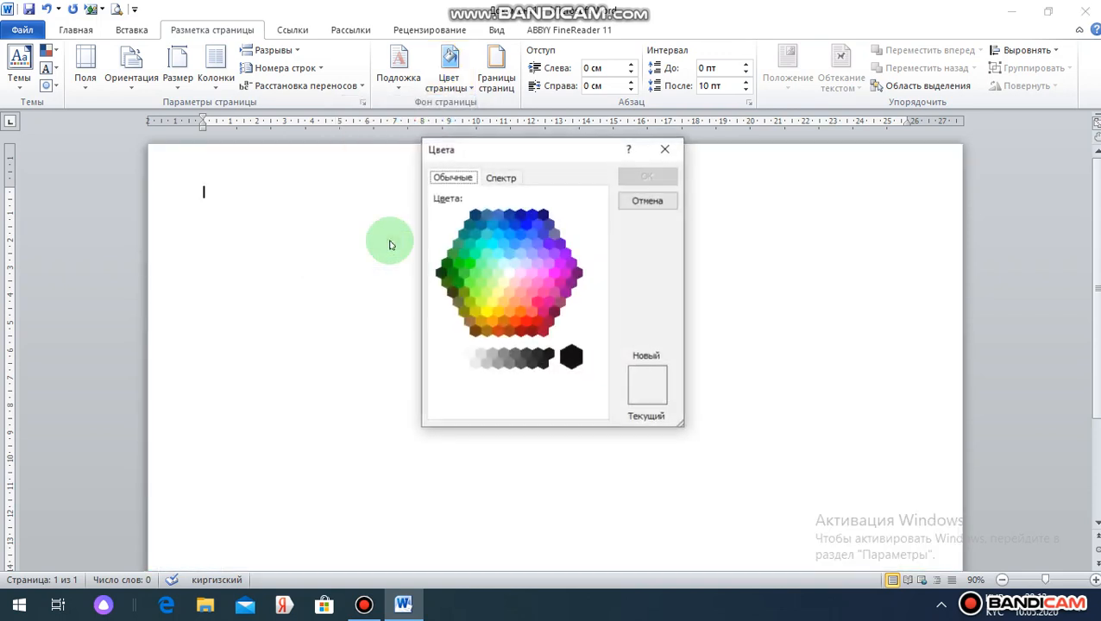
pyautogui.click(521, 294)
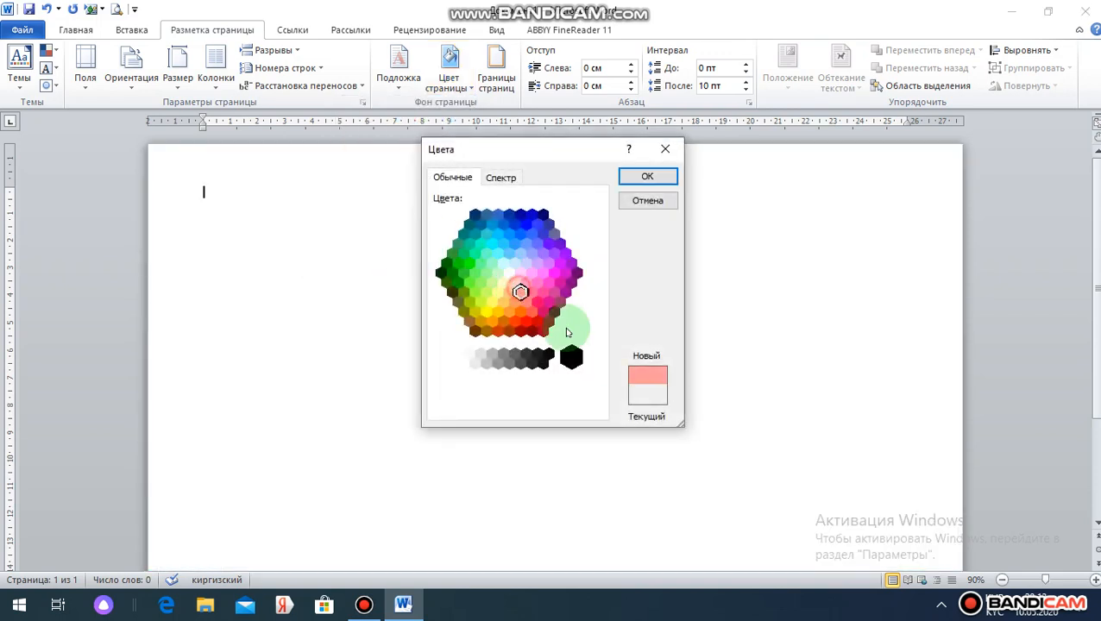
pyautogui.click(648, 176)
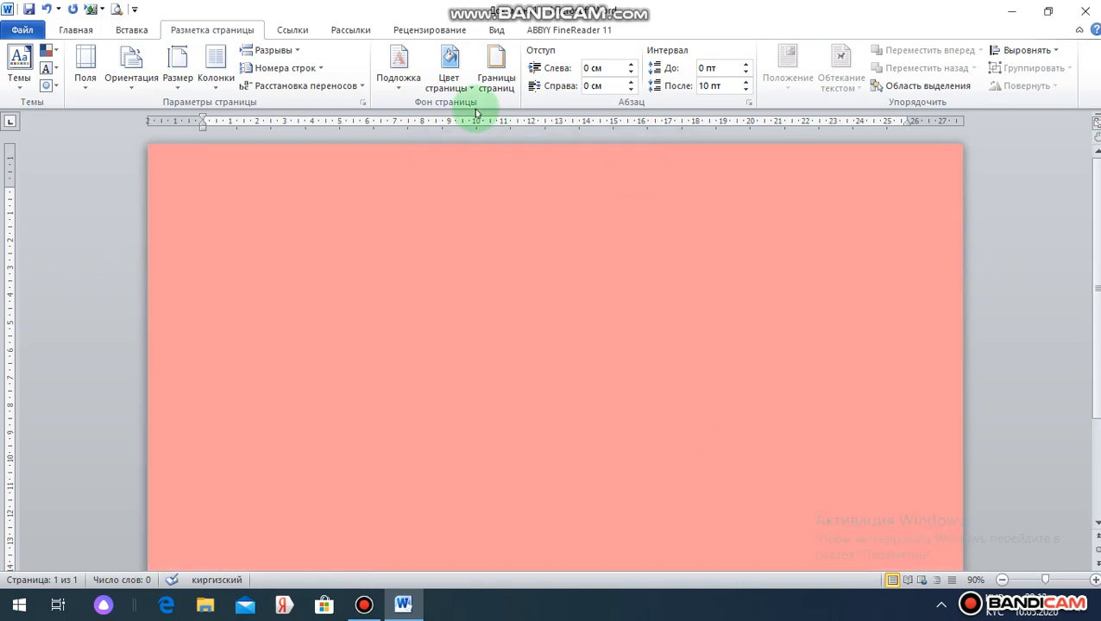
# In the page fill effects, preview the one-colour диагональная 1 gradient, the Водяные капли texture and the Крупное конфетти pattern, and view the picture options.
pyautogui.click(456, 89)
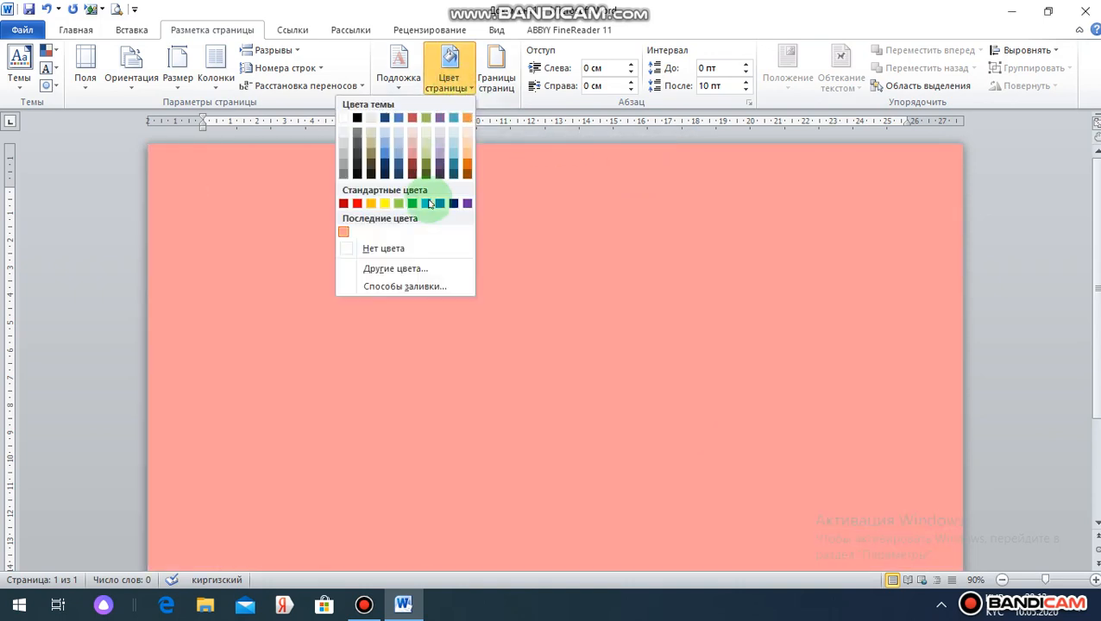
pyautogui.click(423, 286)
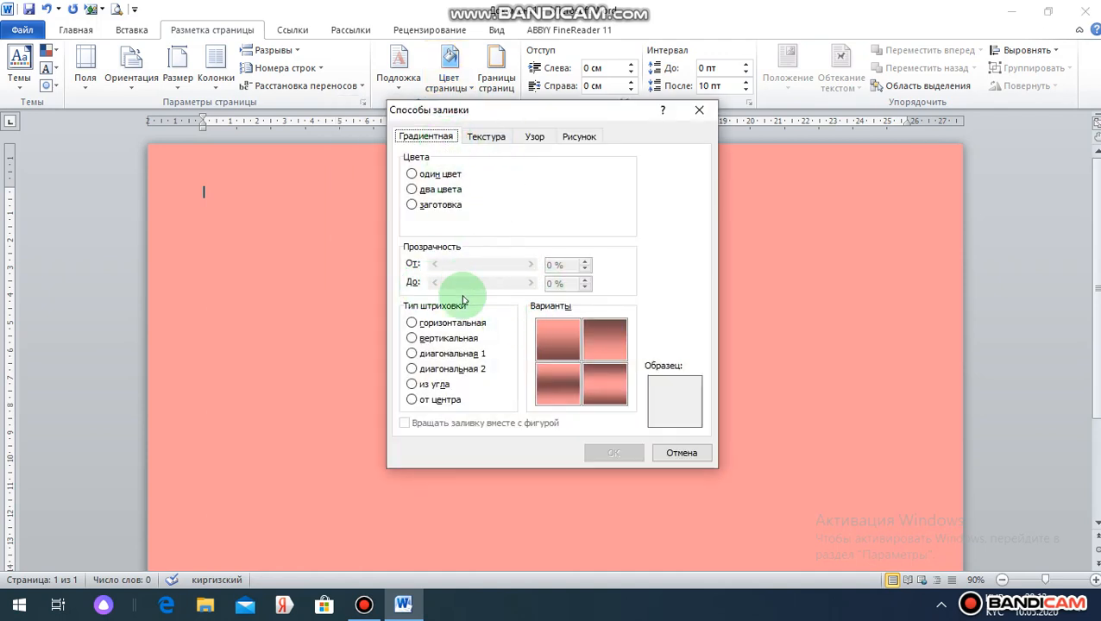
pyautogui.click(472, 329)
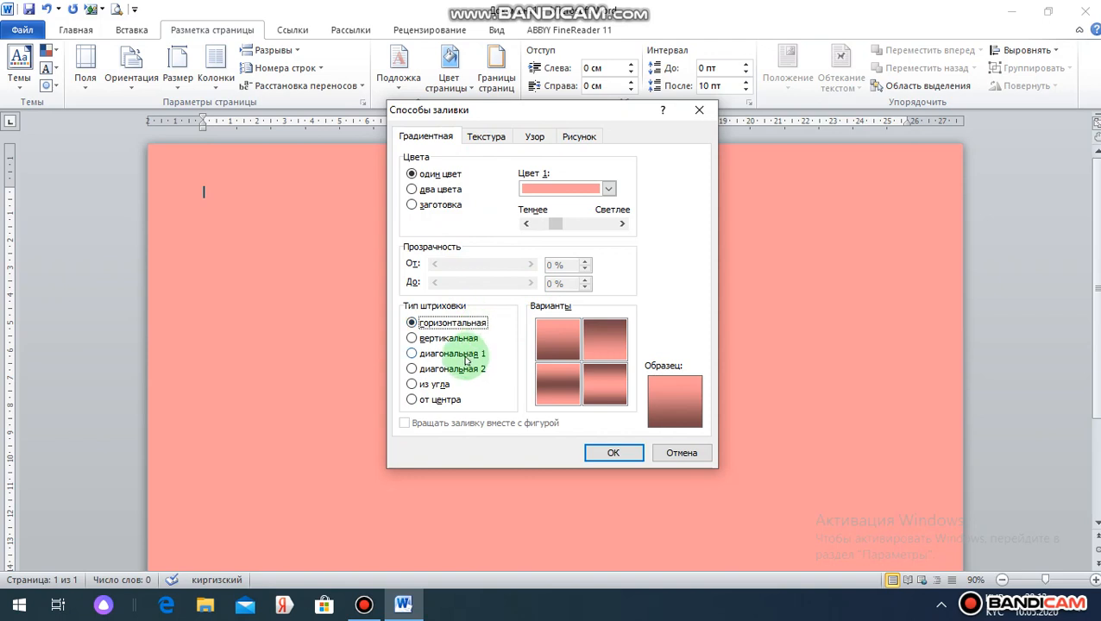
pyautogui.click(467, 354)
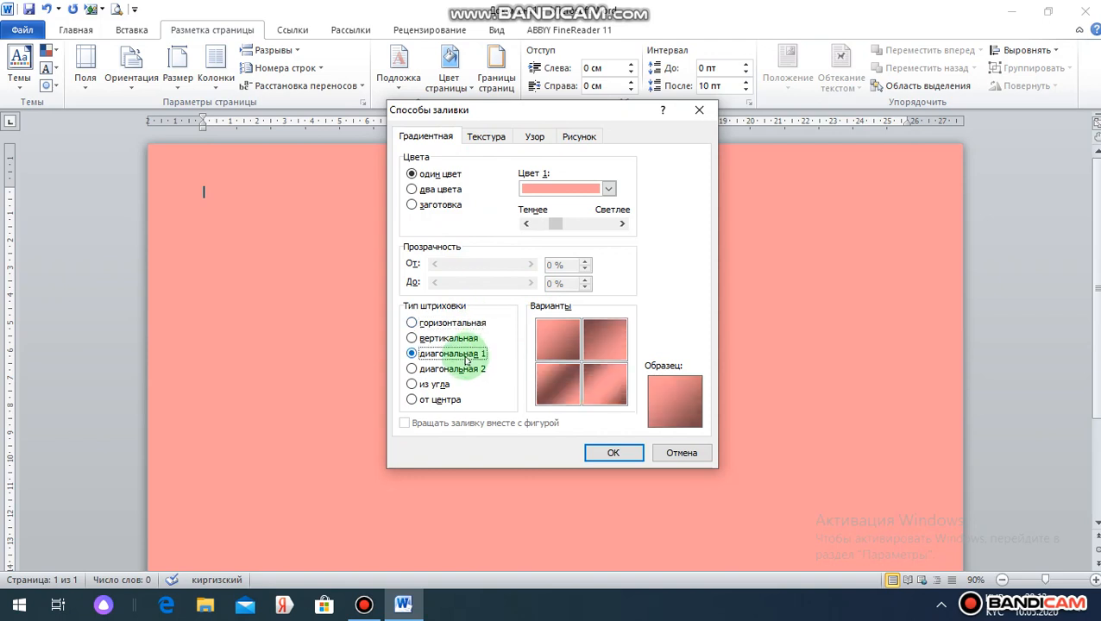
pyautogui.click(489, 138)
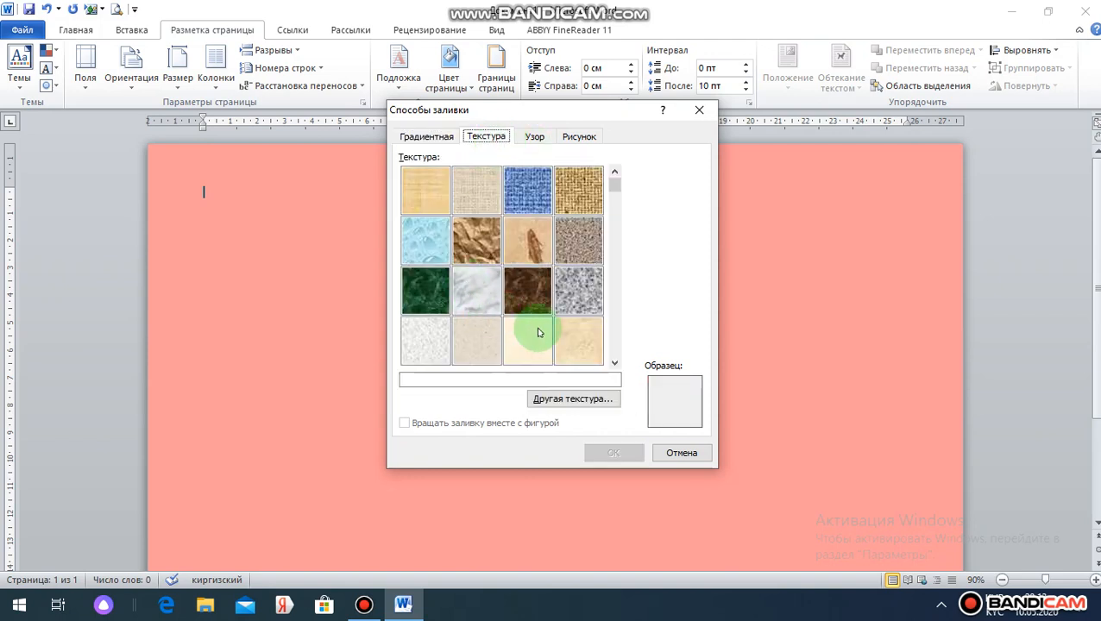
pyautogui.click(441, 237)
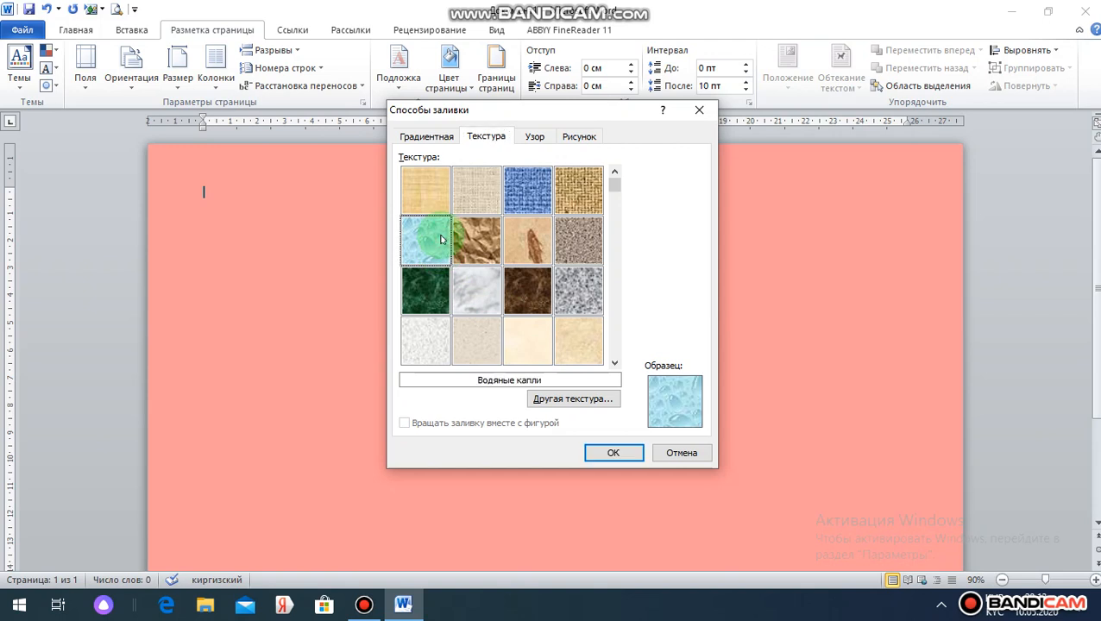
pyautogui.click(534, 138)
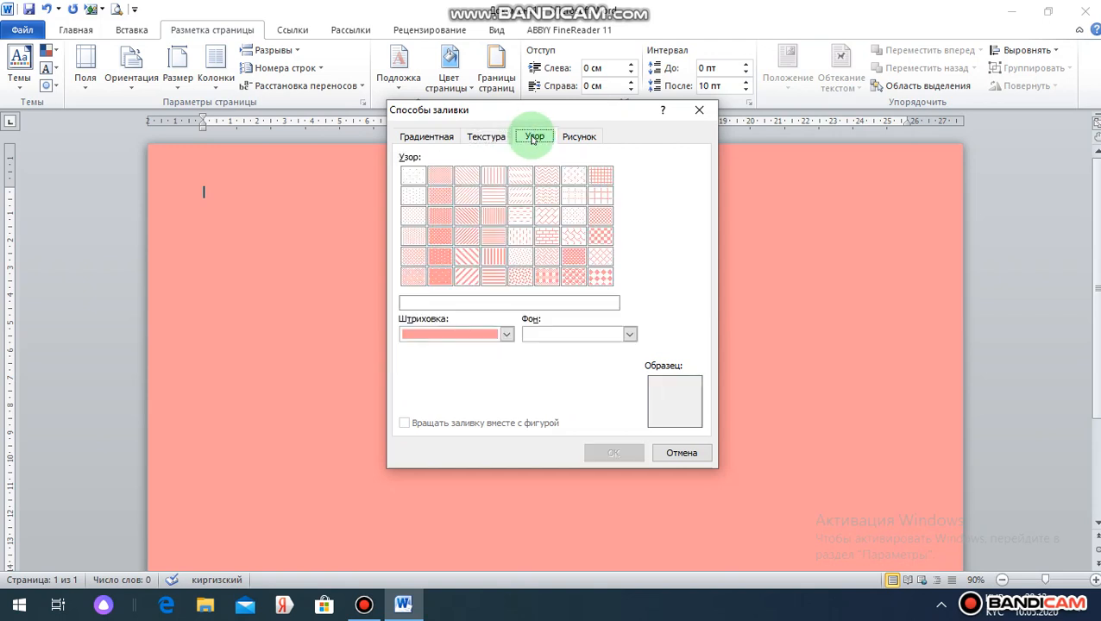
pyautogui.click(520, 277)
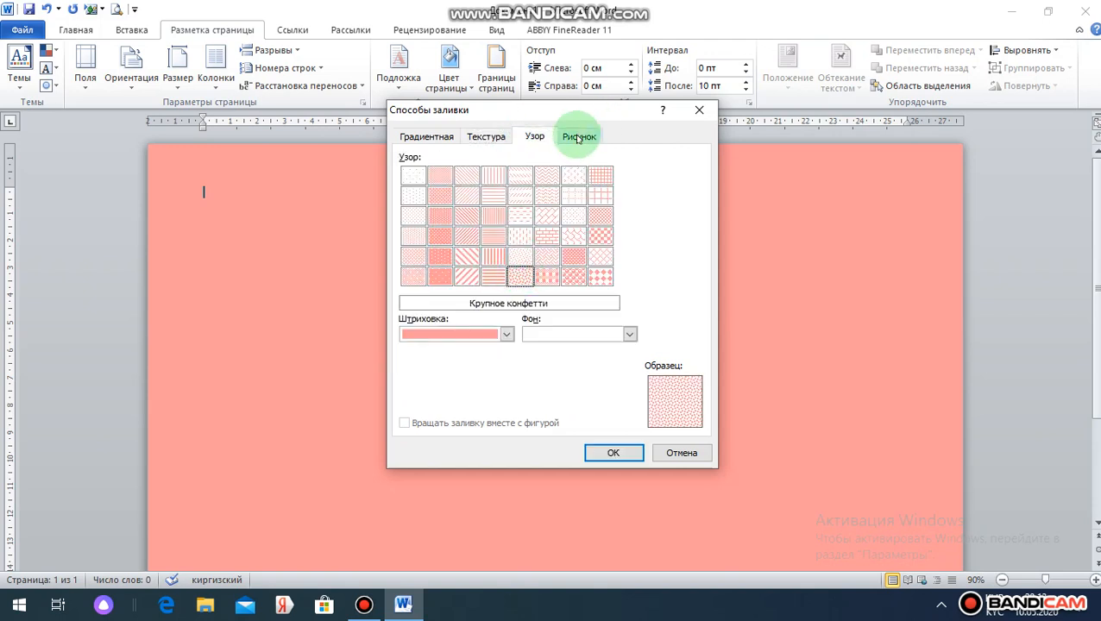
pyautogui.click(578, 139)
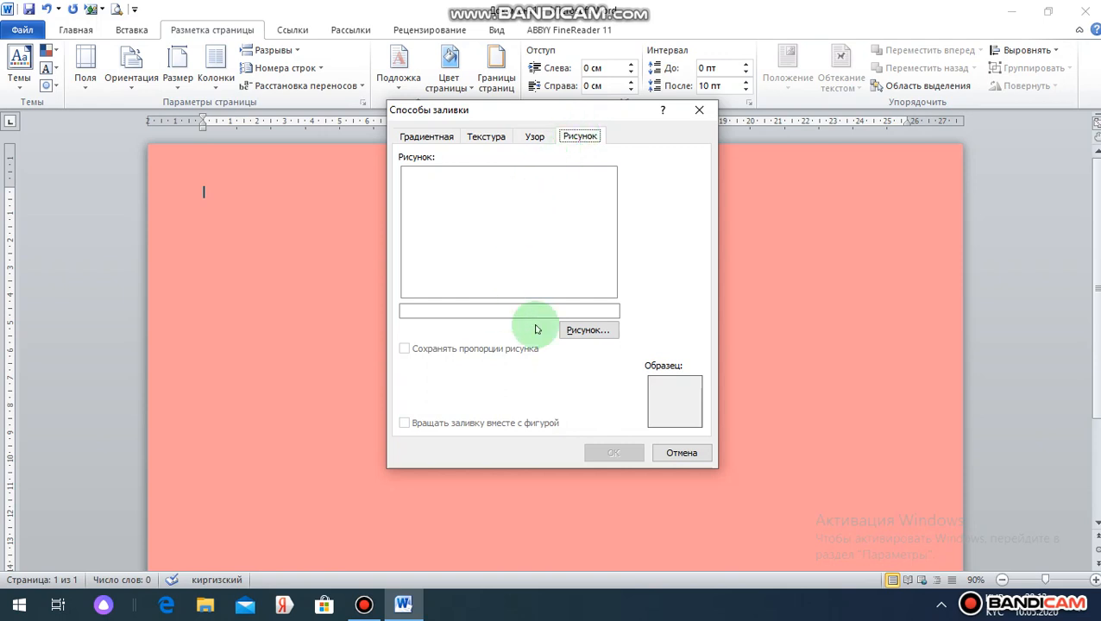
# Apply the Водяные капли (water drops) texture as the page background.
pyautogui.click(499, 140)
pyautogui.click(429, 251)
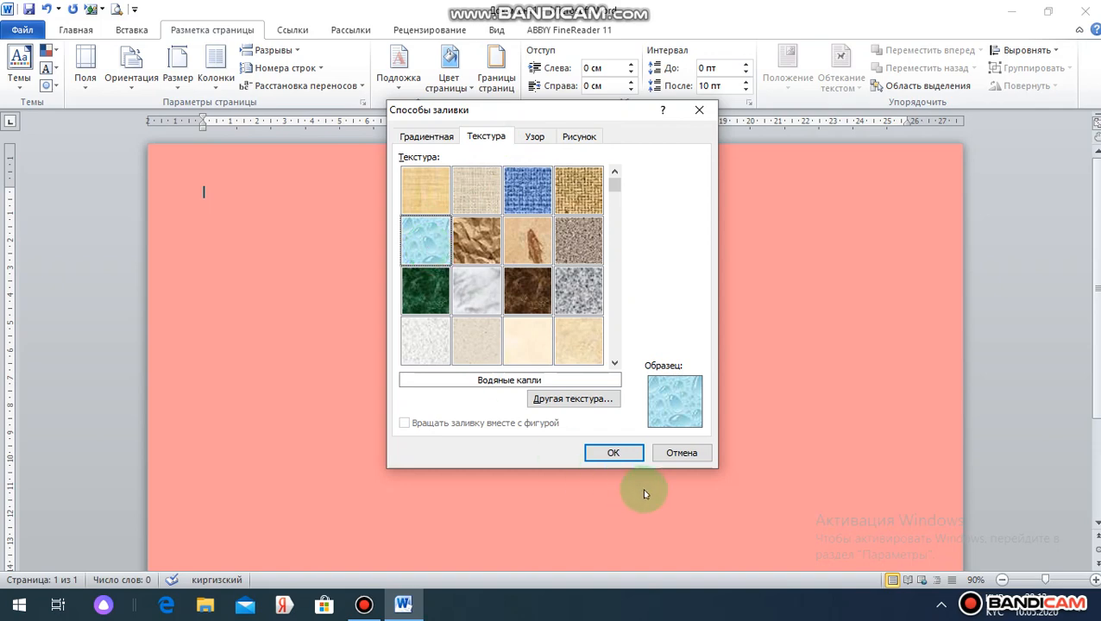
pyautogui.click(614, 453)
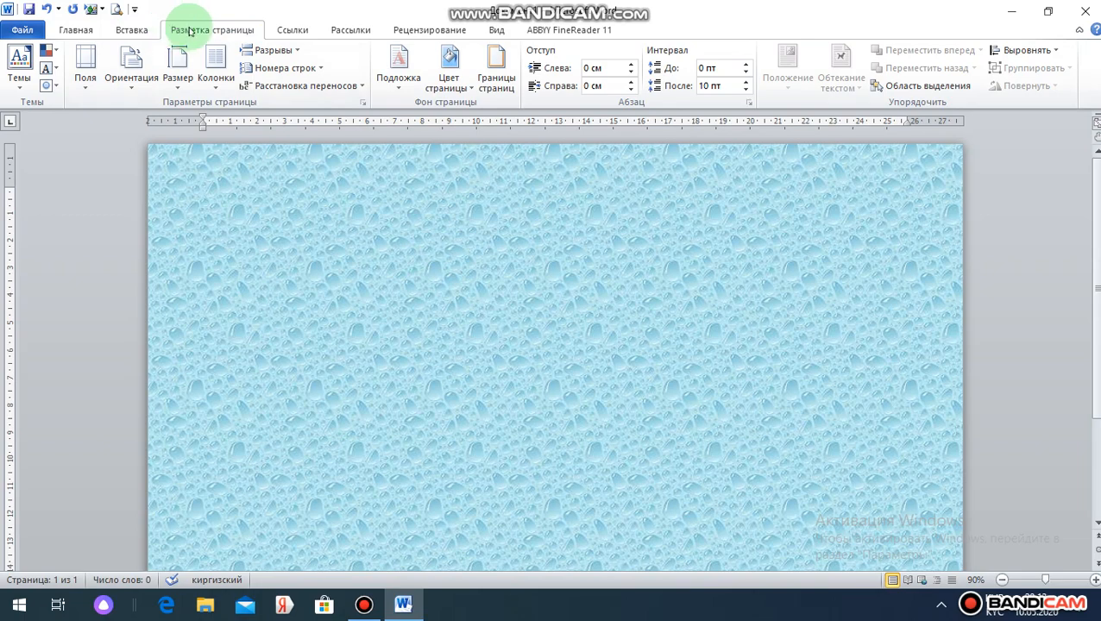
# Apply a page border of red flower art to the whole document.
pyautogui.click(495, 79)
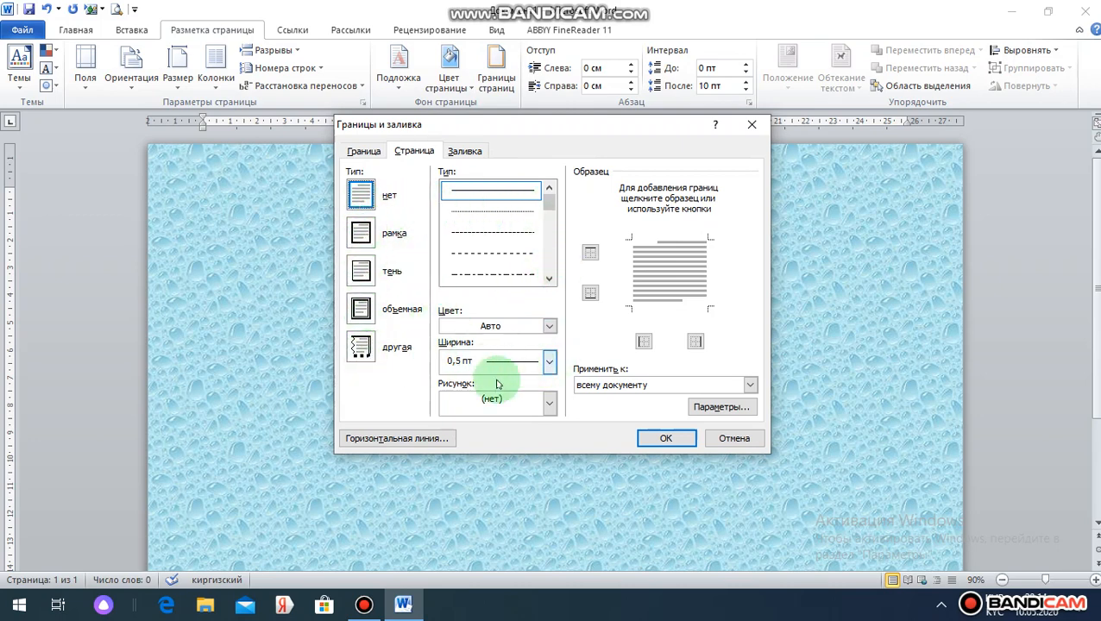
pyautogui.click(550, 405)
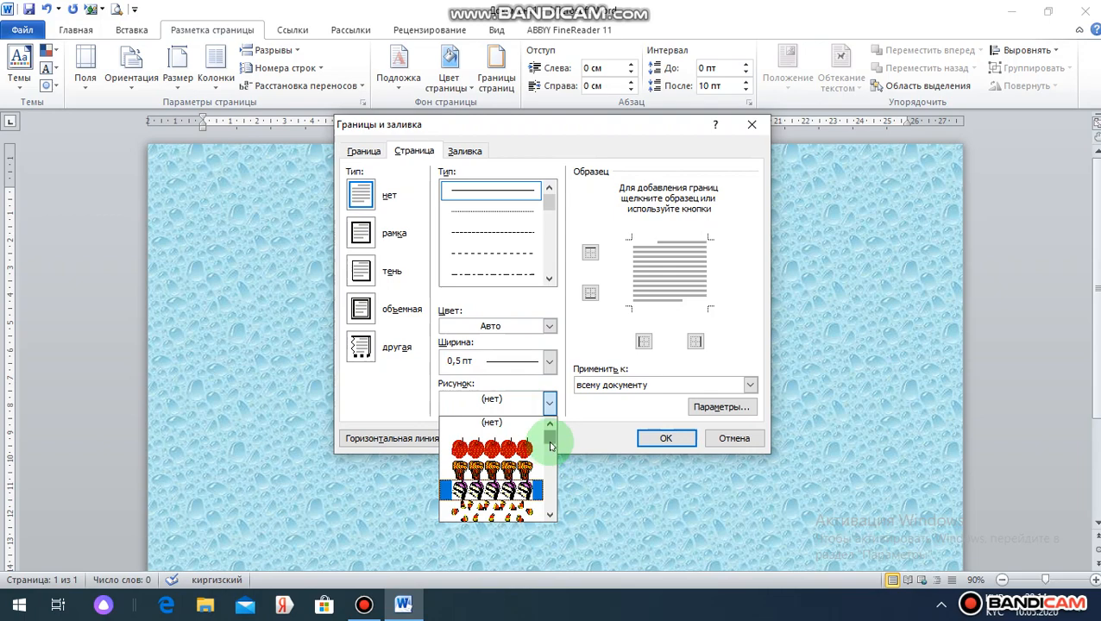
pyautogui.moveTo(550, 443); pyautogui.dragTo(553, 477)
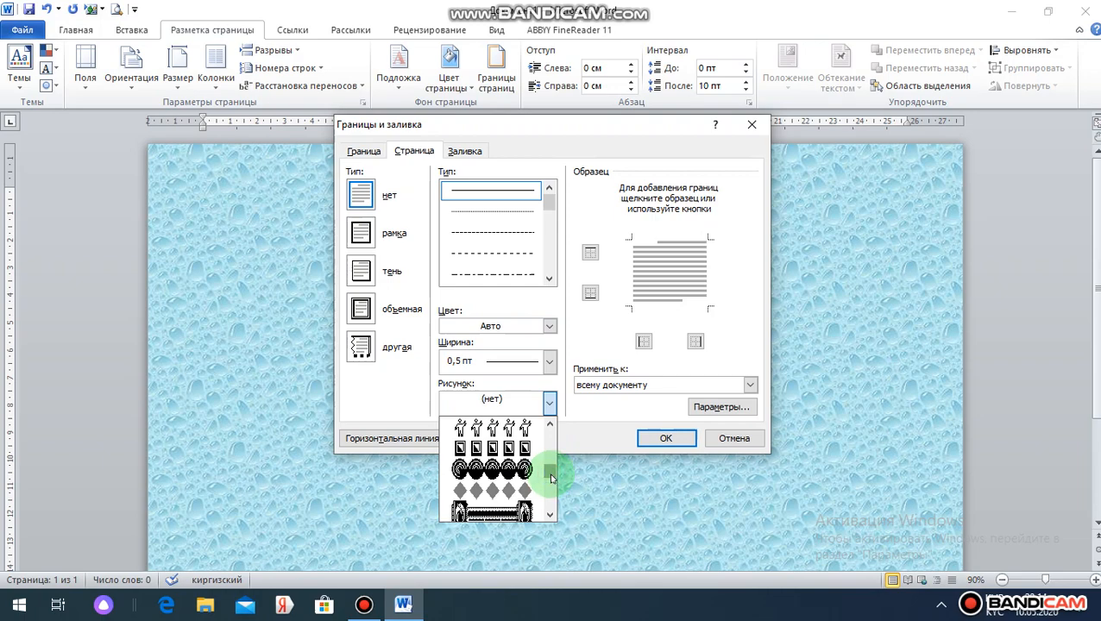
pyautogui.rightClick(552, 477)
pyautogui.click(498, 516)
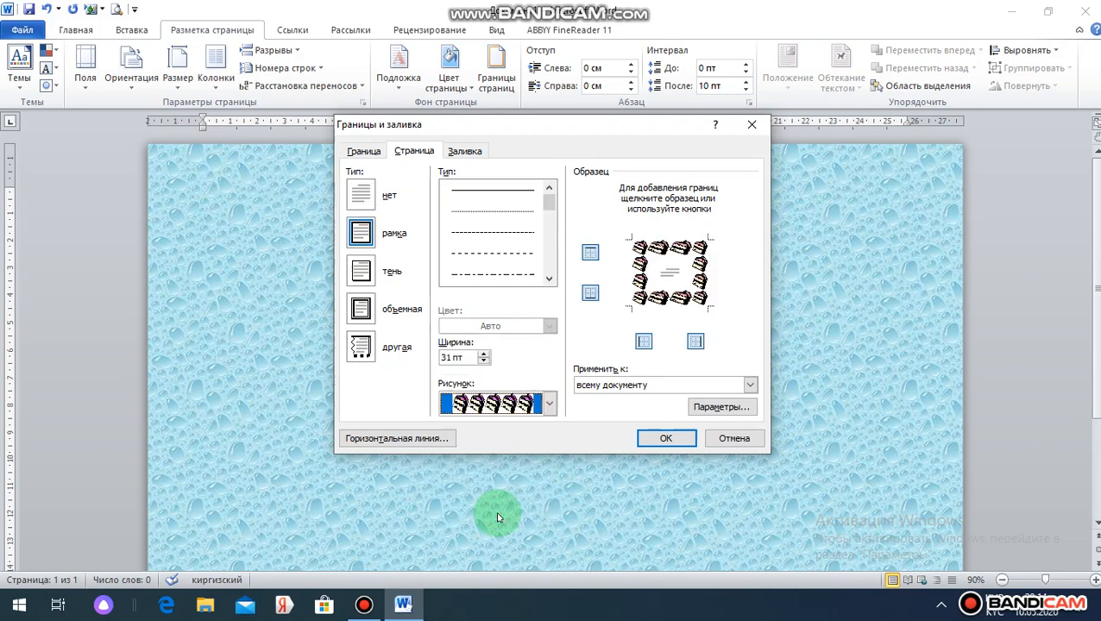
pyautogui.click(549, 403)
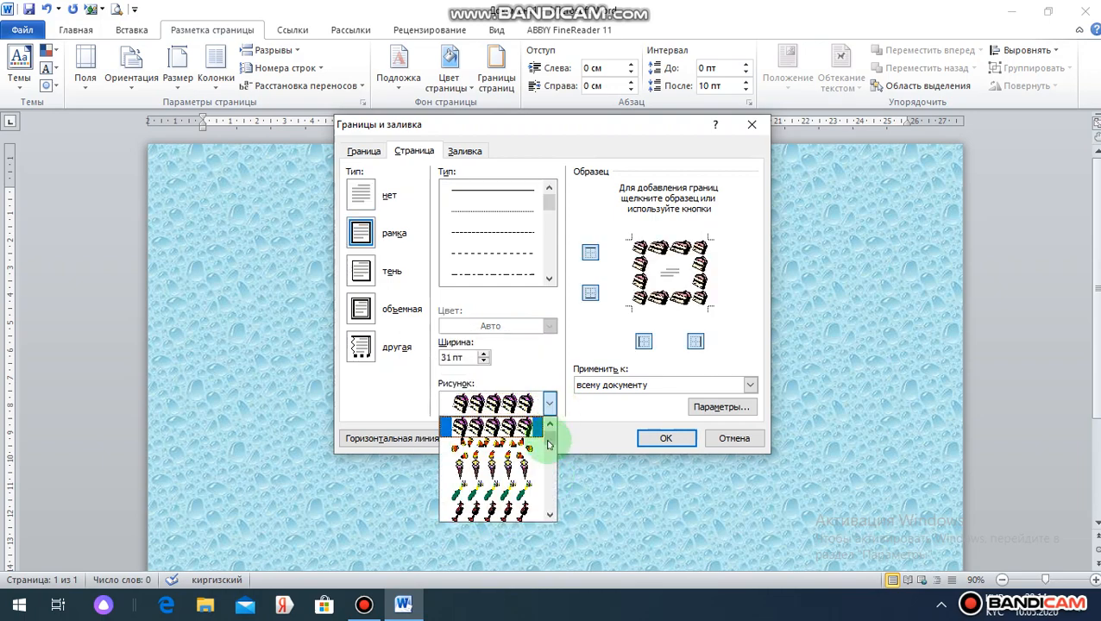
pyautogui.moveTo(548, 441)
pyautogui.mouseDown()
pyautogui.moveTo(551, 467)
pyautogui.moveTo(553, 458)
pyautogui.mouseUp()
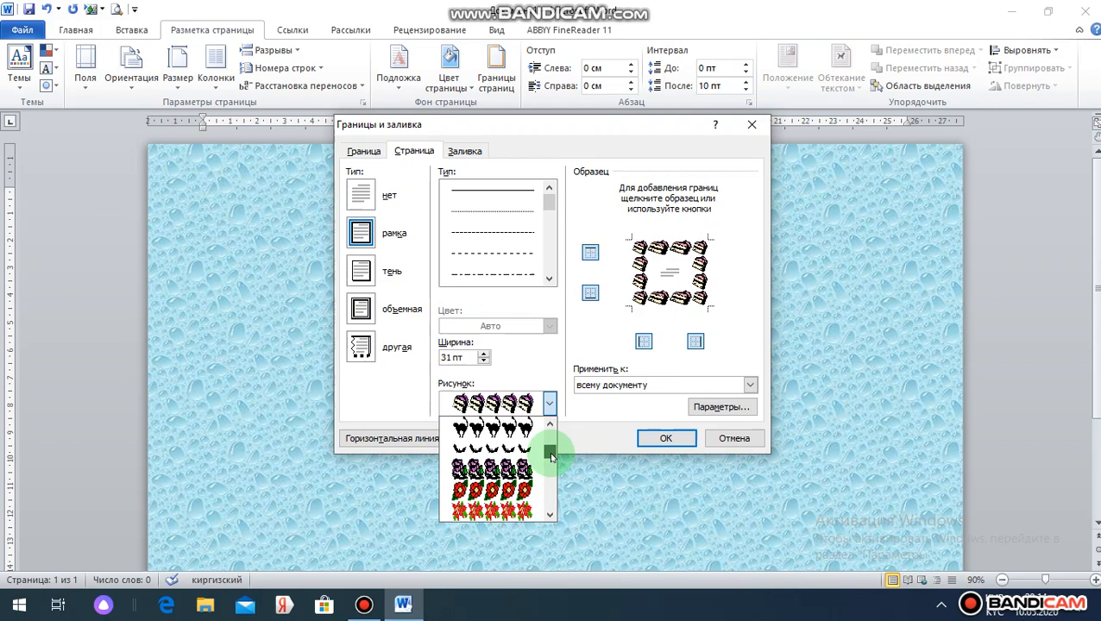
pyautogui.click(512, 489)
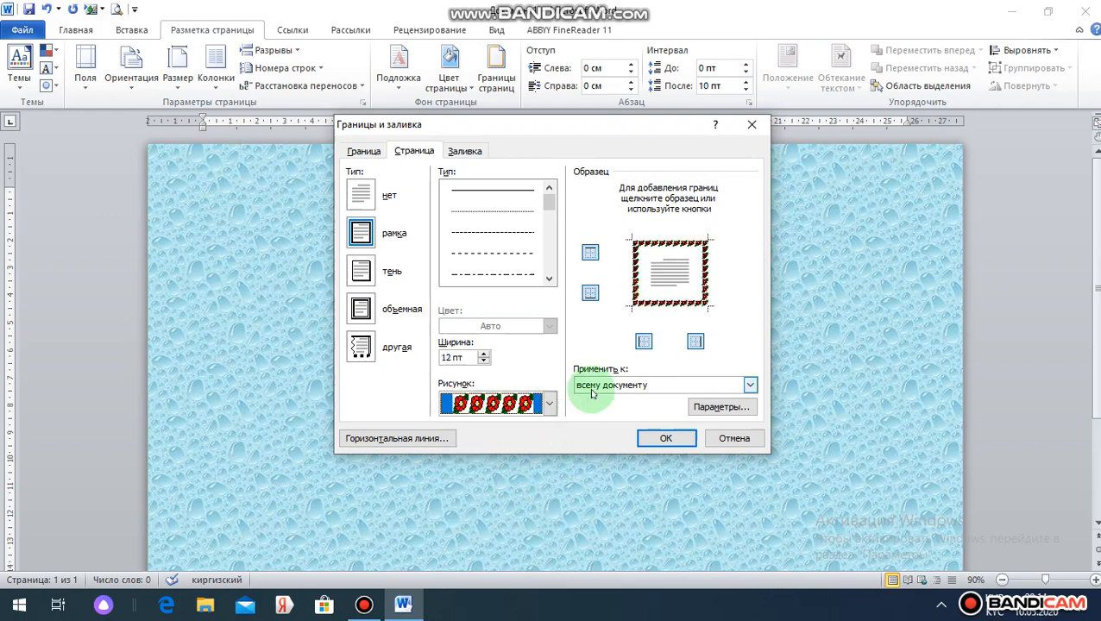
pyautogui.click(663, 439)
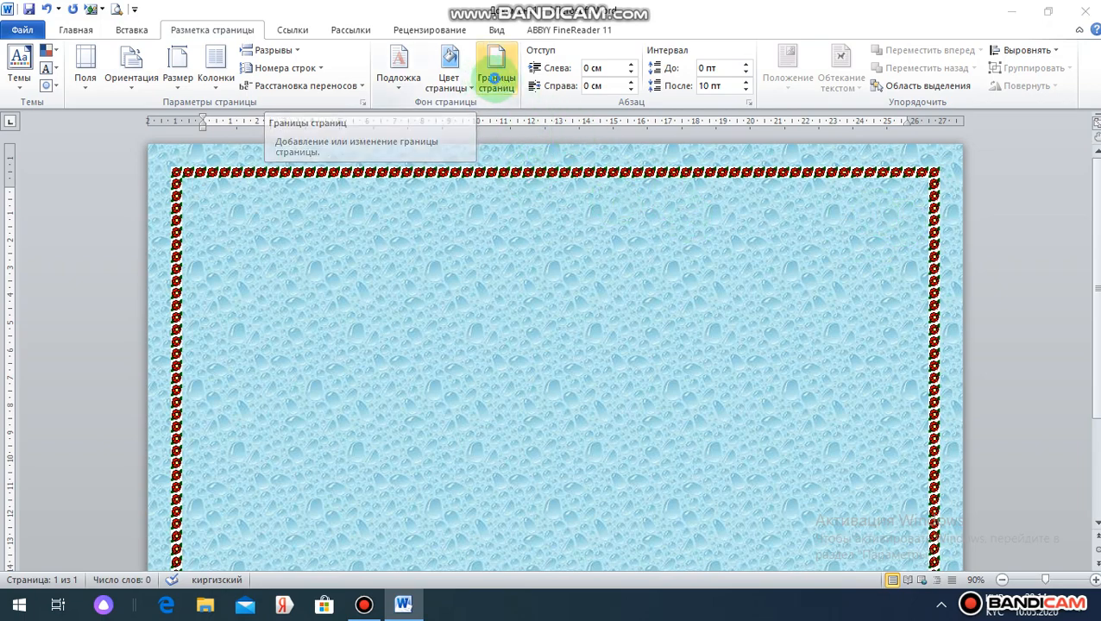
# Try several other art patterns for the page border, ending with the black scalloped circle pattern.
pyautogui.click(496, 82)
pyautogui.click(551, 405)
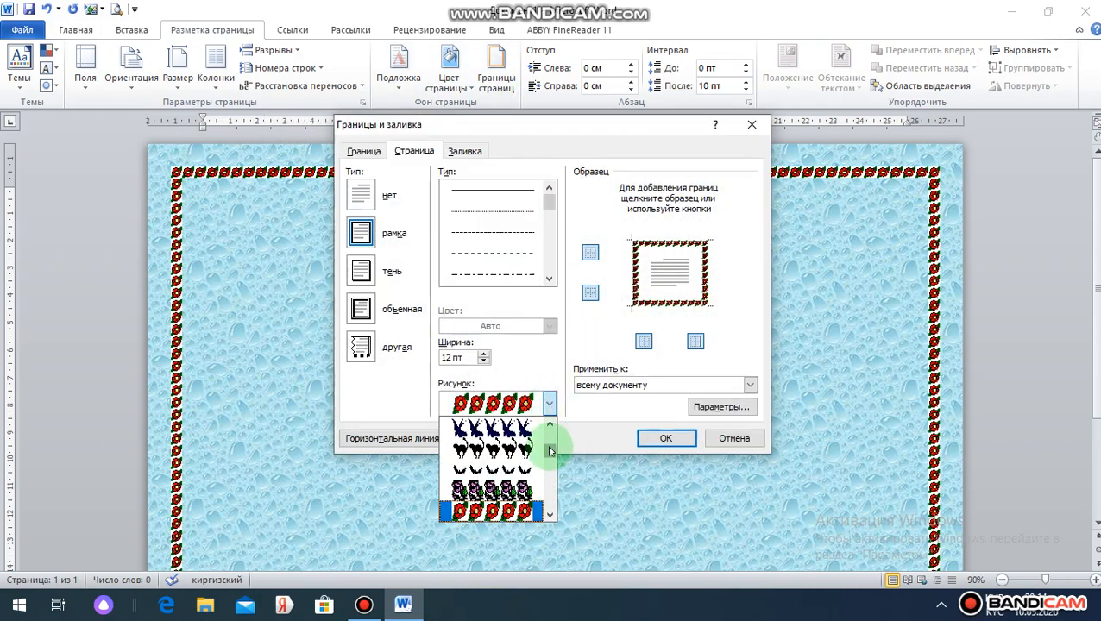
pyautogui.moveTo(551, 450); pyautogui.dragTo(550, 460)
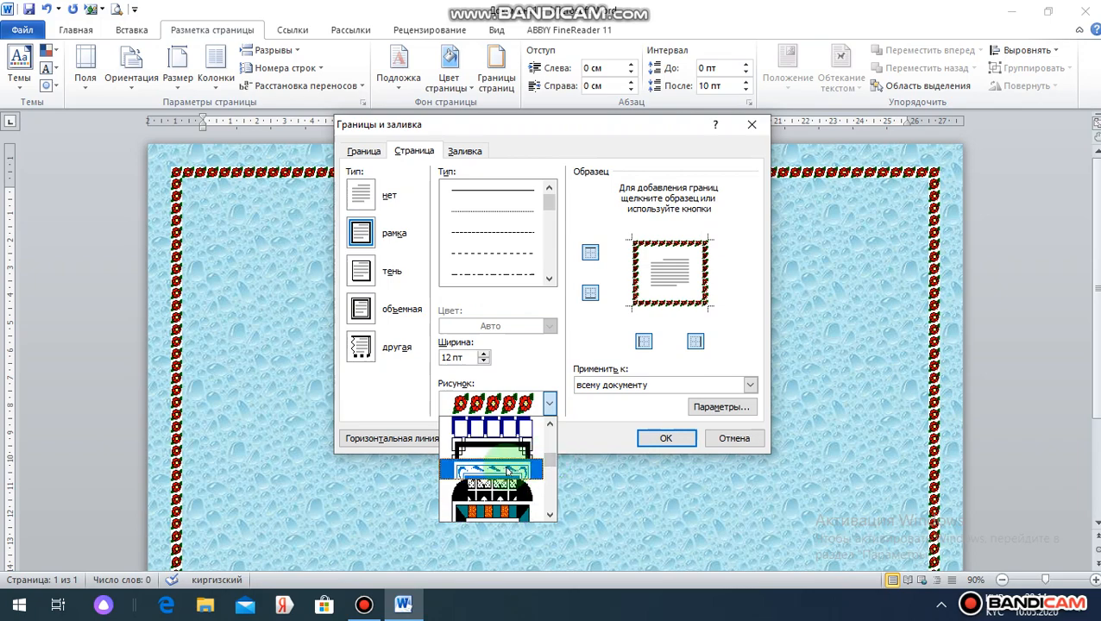
pyautogui.click(511, 472)
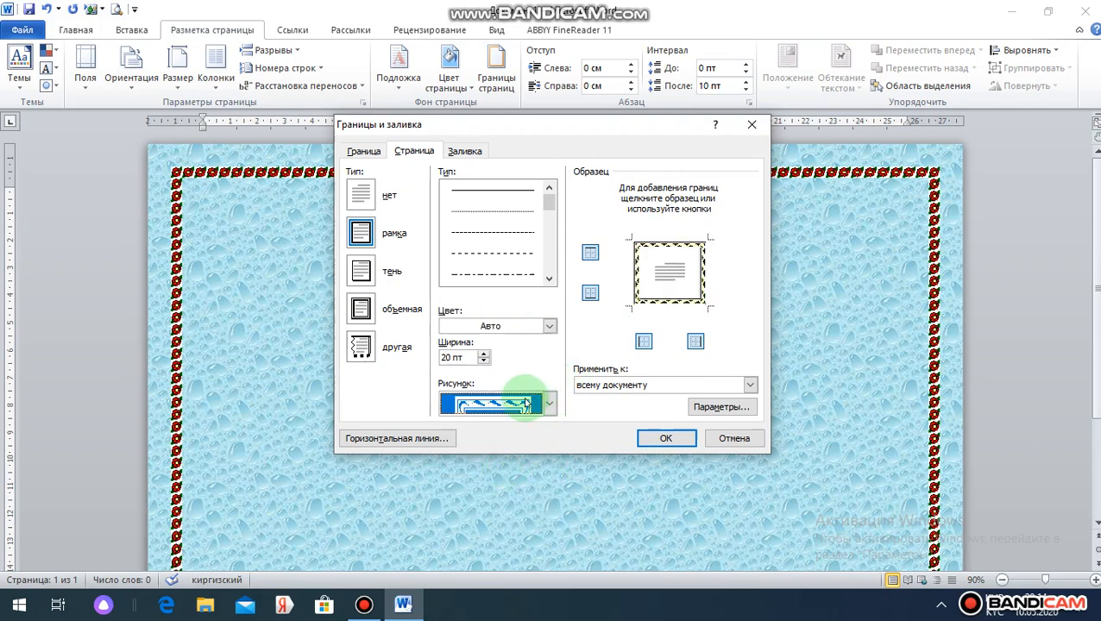
pyautogui.click(551, 403)
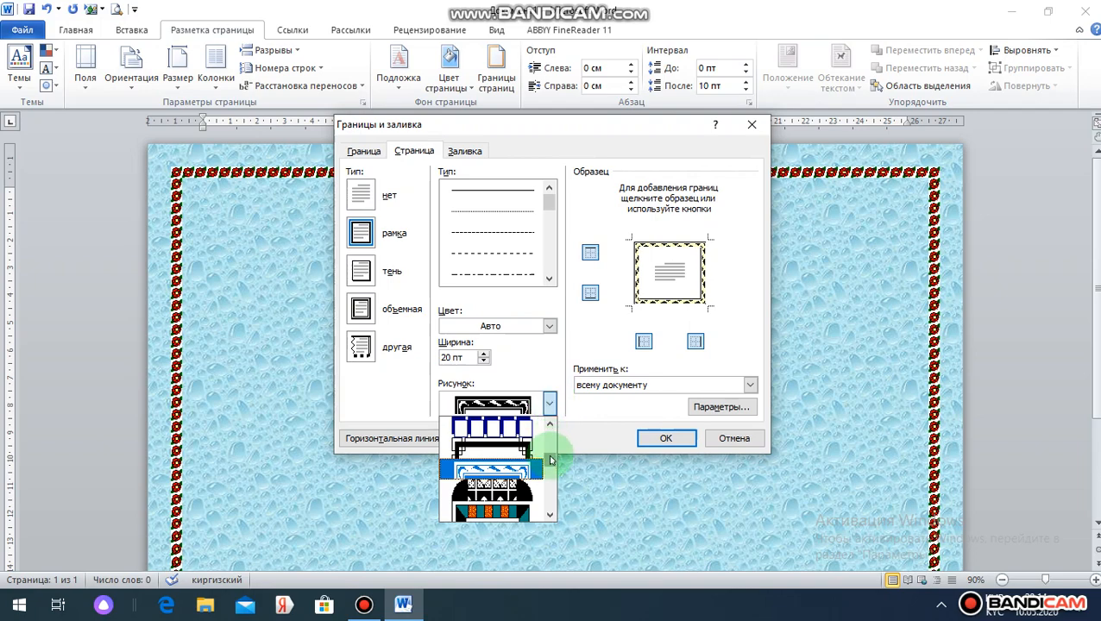
pyautogui.moveTo(551, 459)
pyautogui.mouseDown()
pyautogui.moveTo(554, 480)
pyautogui.moveTo(554, 471)
pyautogui.mouseUp()
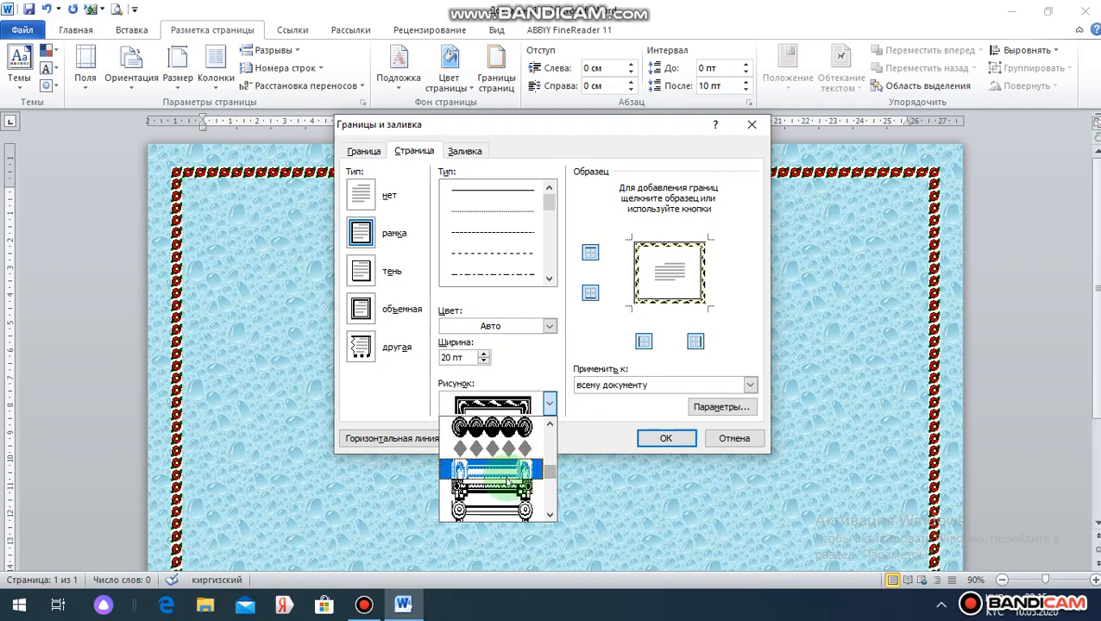
pyautogui.click(504, 476)
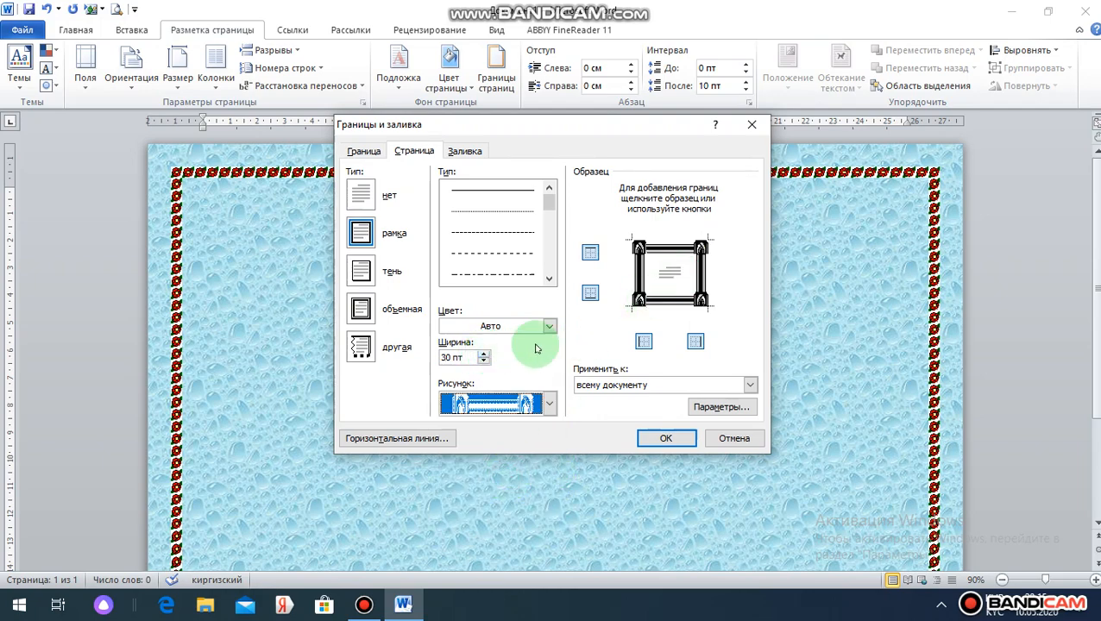
pyautogui.click(550, 404)
pyautogui.click(513, 429)
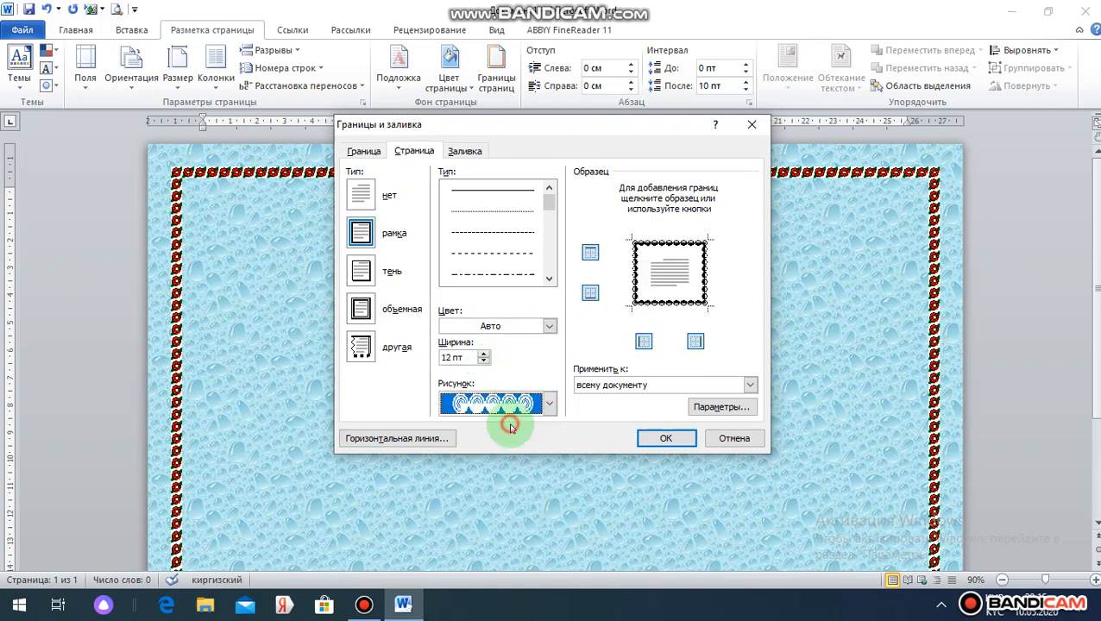
# Set the scalloped art border's width to 15 pt and its colour to red.
pyautogui.click(484, 354)
pyautogui.click(484, 354)
pyautogui.click(484, 355)
pyautogui.click(484, 355)
pyautogui.click(484, 355)
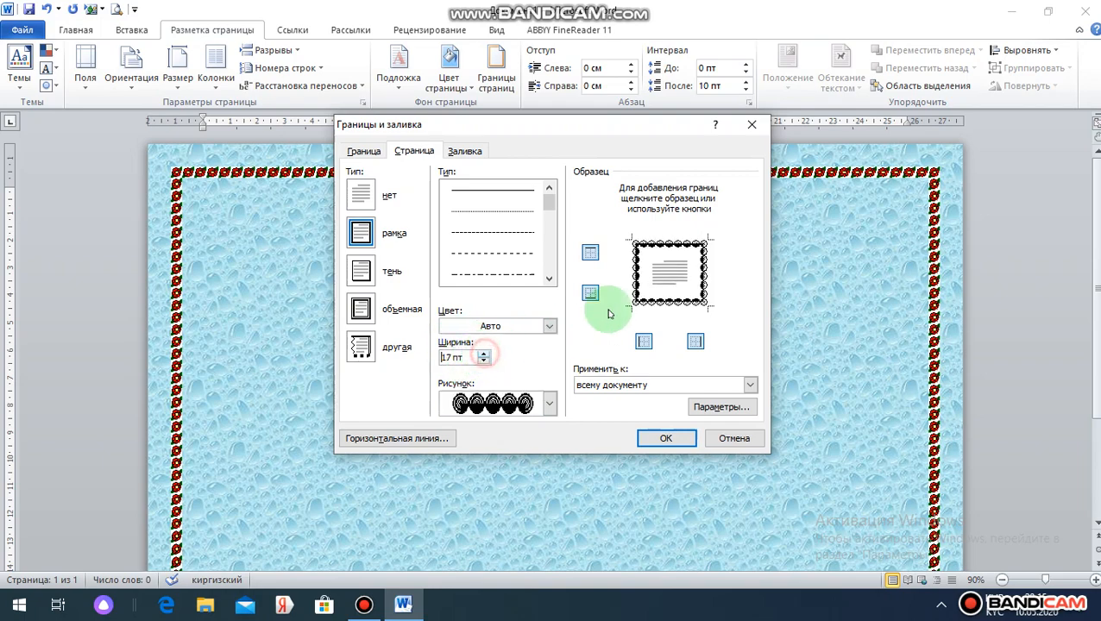
pyautogui.click(483, 363)
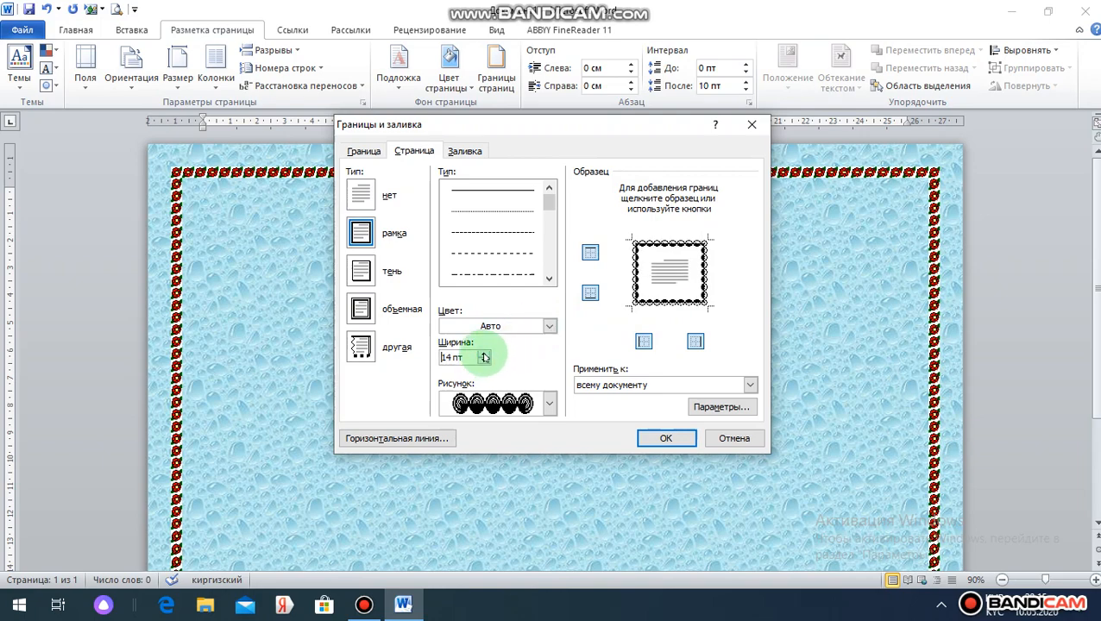
pyautogui.click(484, 355)
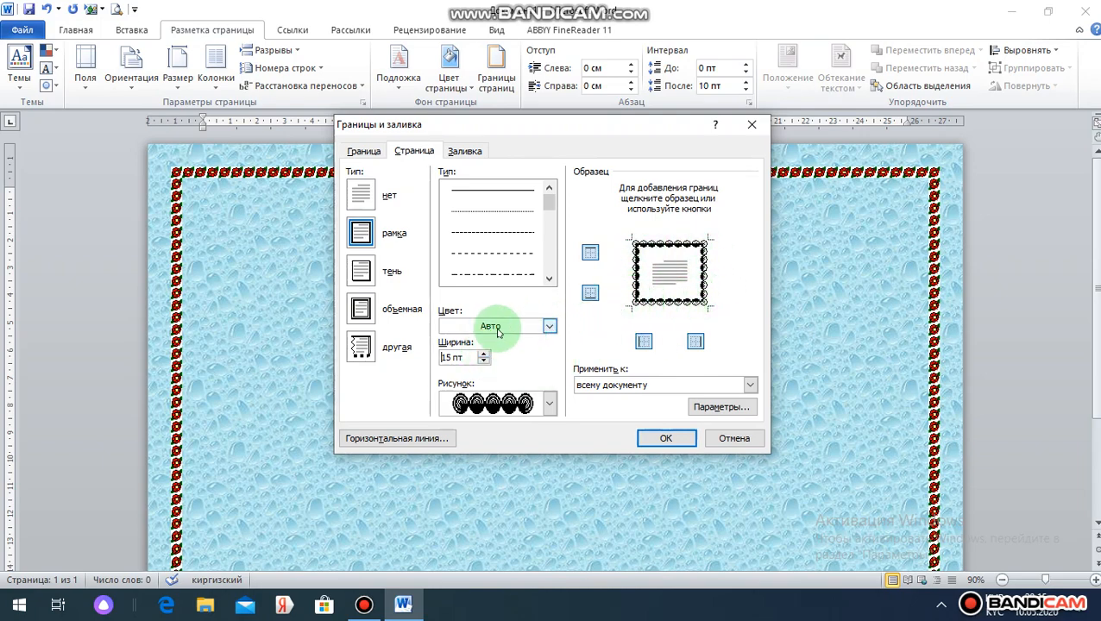
pyautogui.click(550, 331)
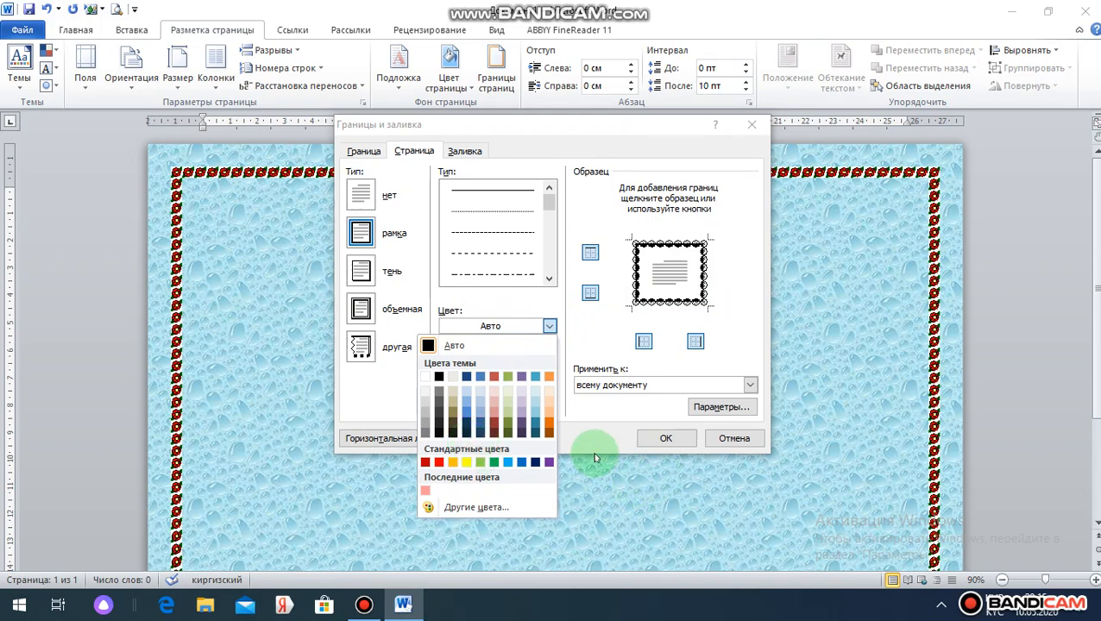
pyautogui.click(425, 463)
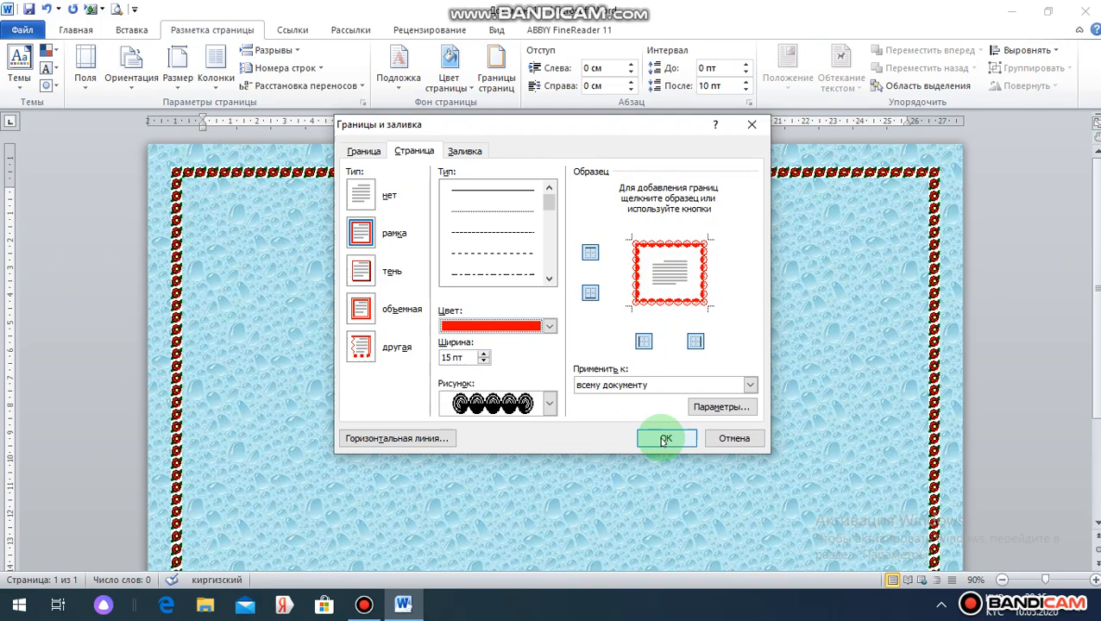
# Import picture 12 (the globe) from the Изображения folder as a horizontal line and insert it on the page.
pyautogui.click(414, 439)
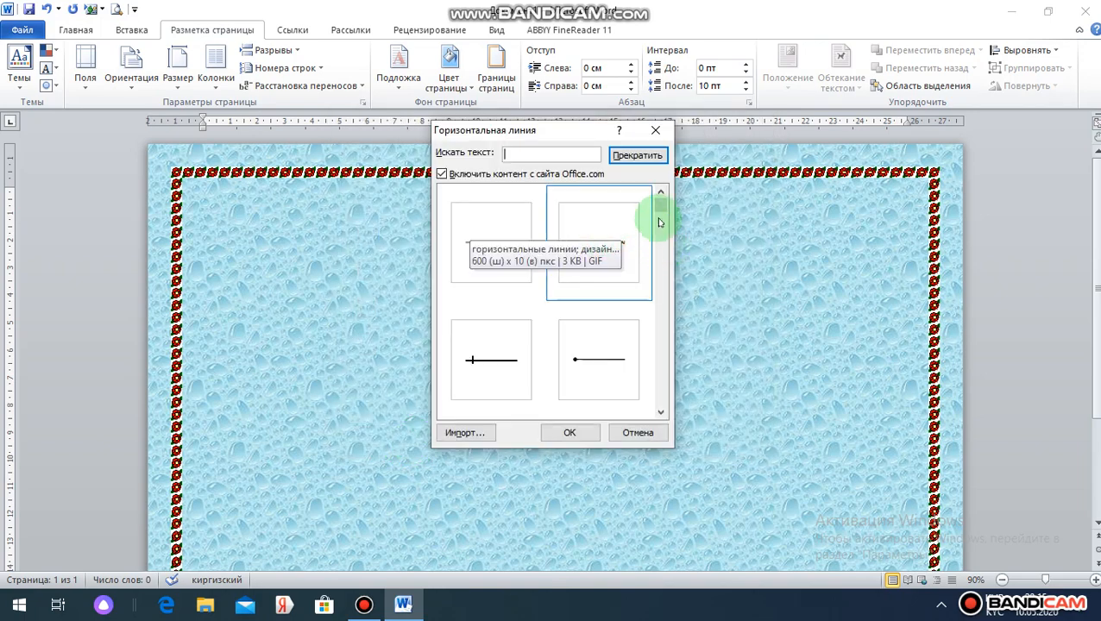
pyautogui.moveTo(660, 208); pyautogui.dragTo(658, 262)
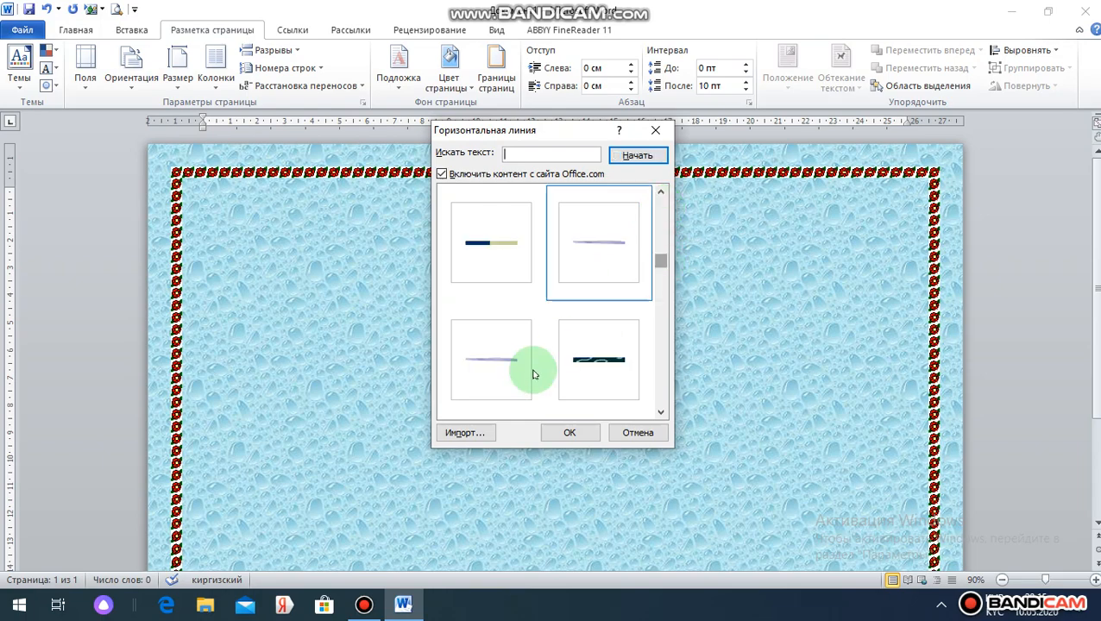
pyautogui.click(474, 435)
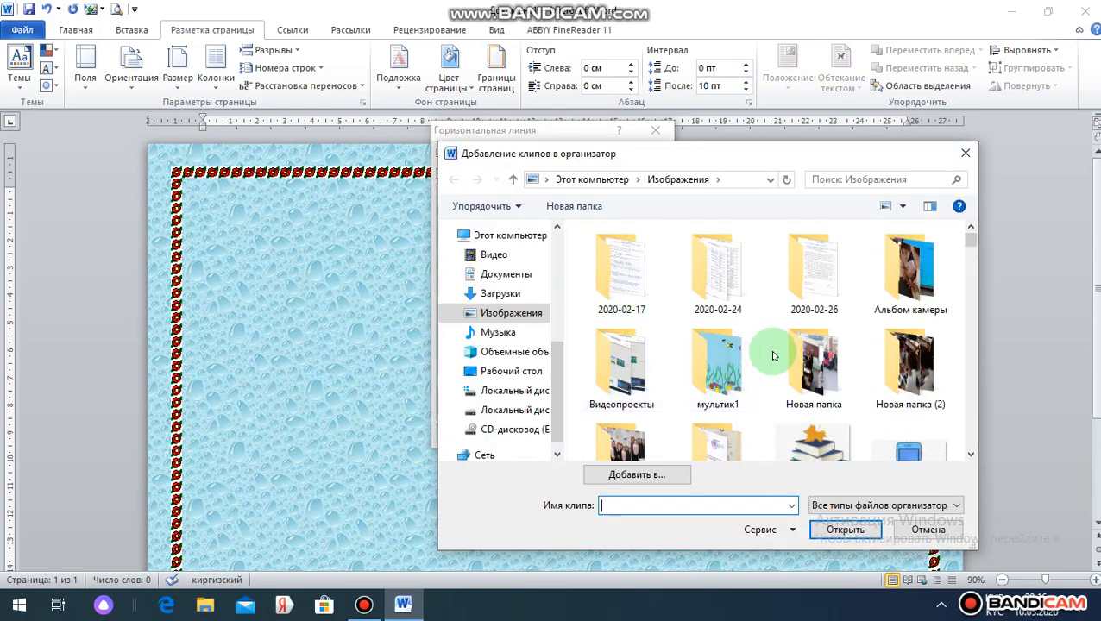
pyautogui.moveTo(972, 248)
pyautogui.mouseDown()
pyautogui.moveTo(974, 287)
pyautogui.moveTo(973, 259)
pyautogui.mouseUp()
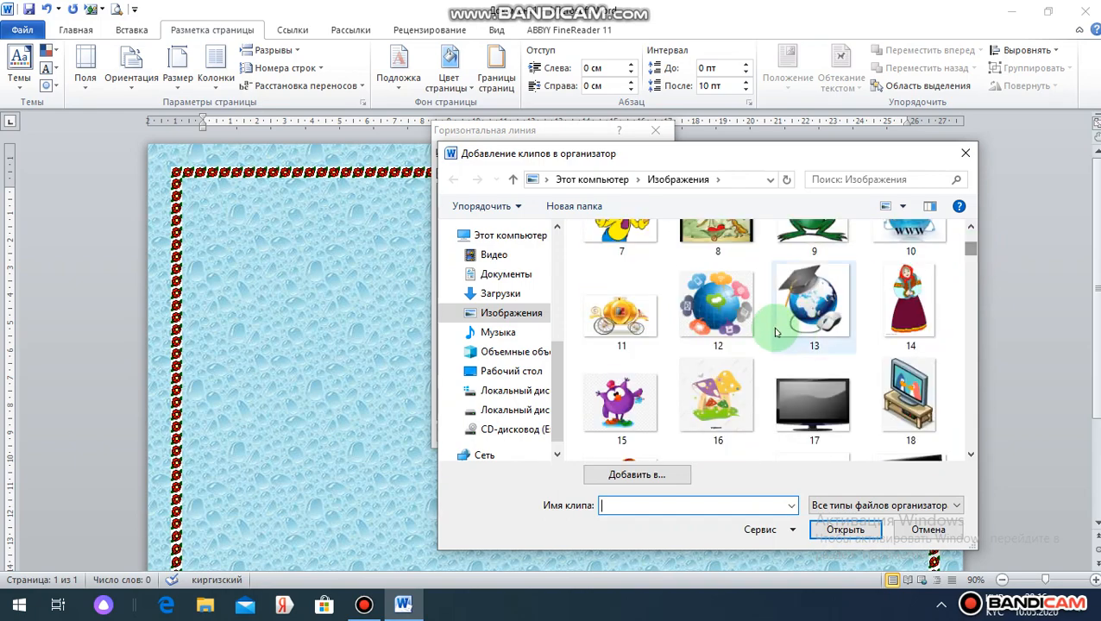
pyautogui.click(721, 309)
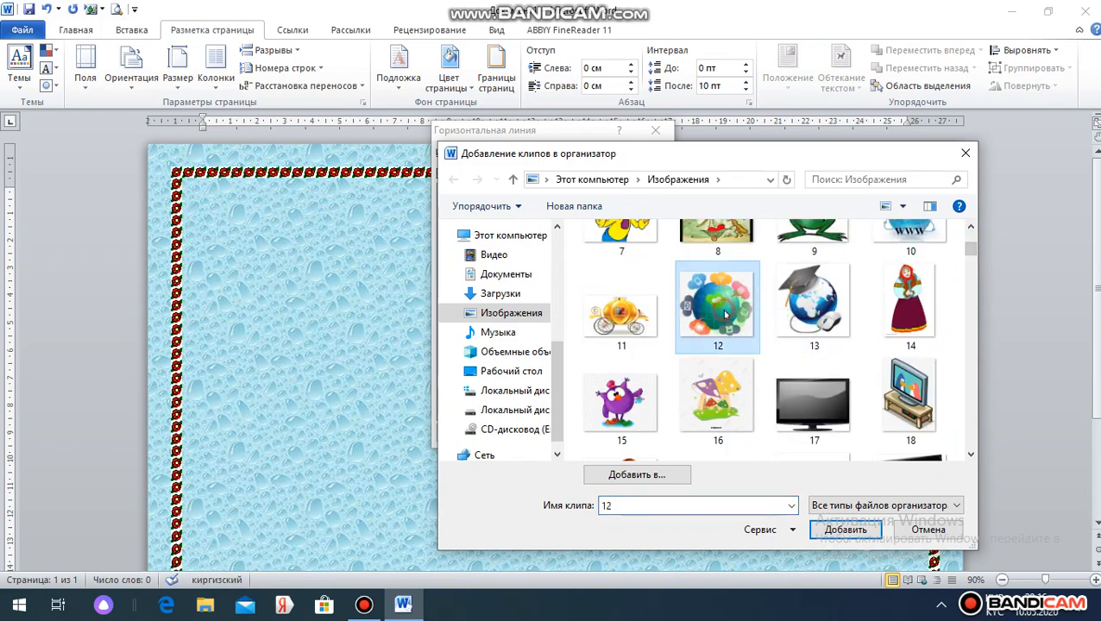
pyautogui.click(846, 530)
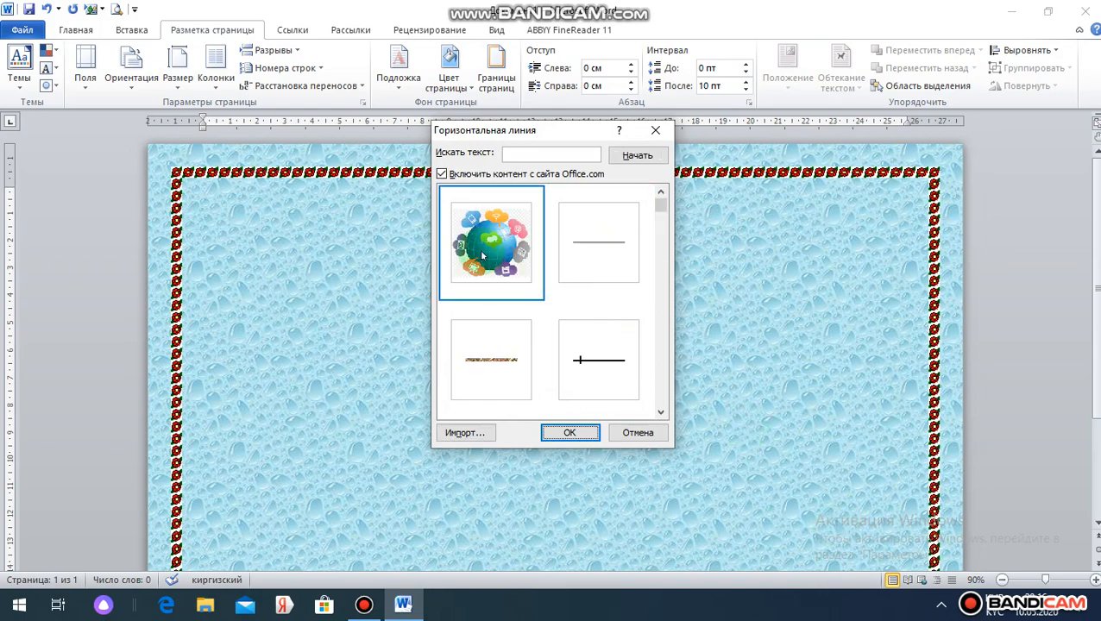
pyautogui.click(516, 360)
pyautogui.click(571, 434)
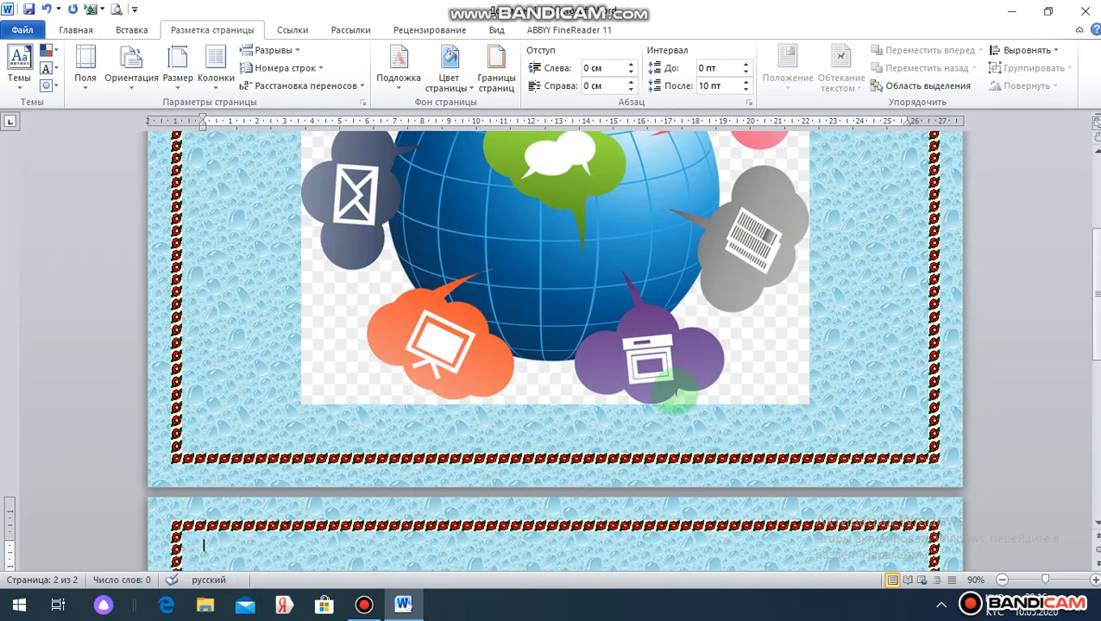
# Delete the globe picture from the page.
pyautogui.click(668, 402)
pyautogui.press('Delete')
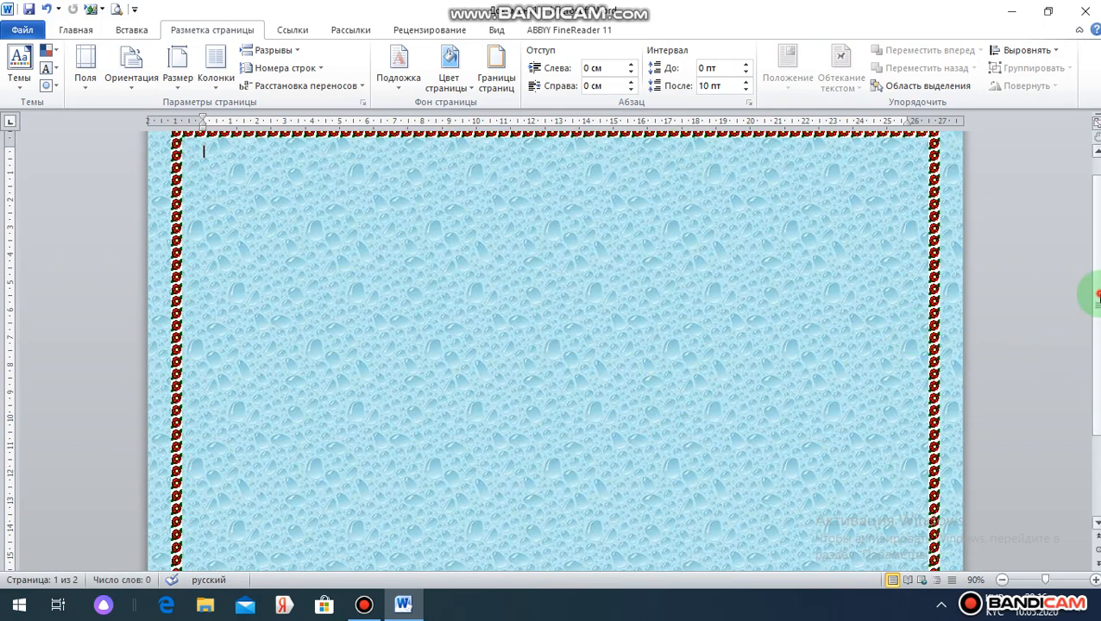
pyautogui.scroll(1, 1081, 268)
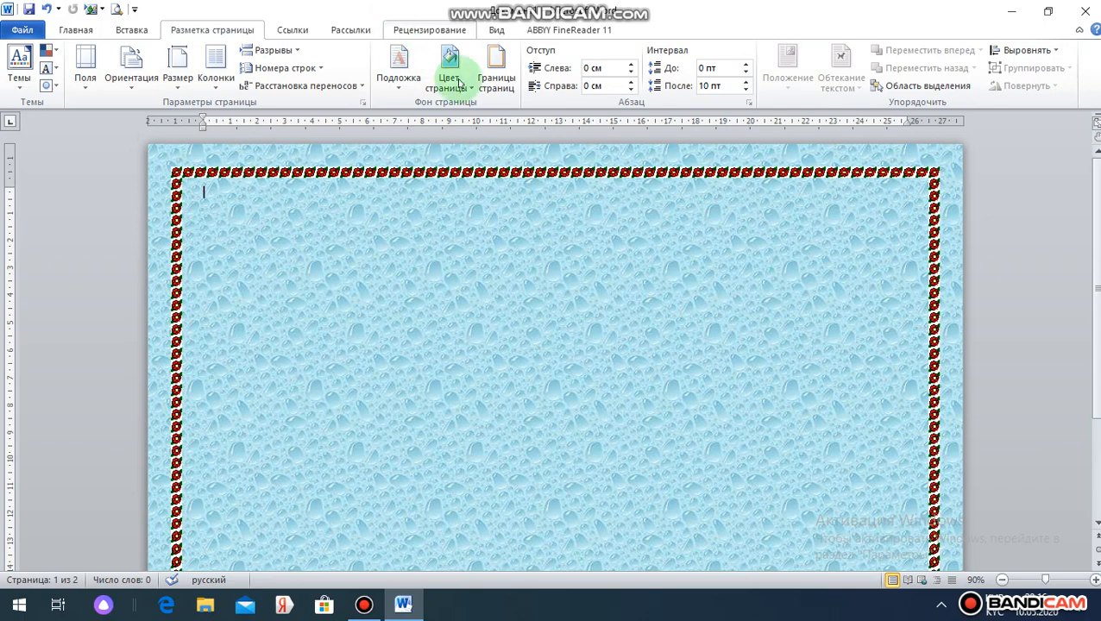
# Choose the purple flower art for the page border.
pyautogui.click(497, 81)
pyautogui.click(497, 81)
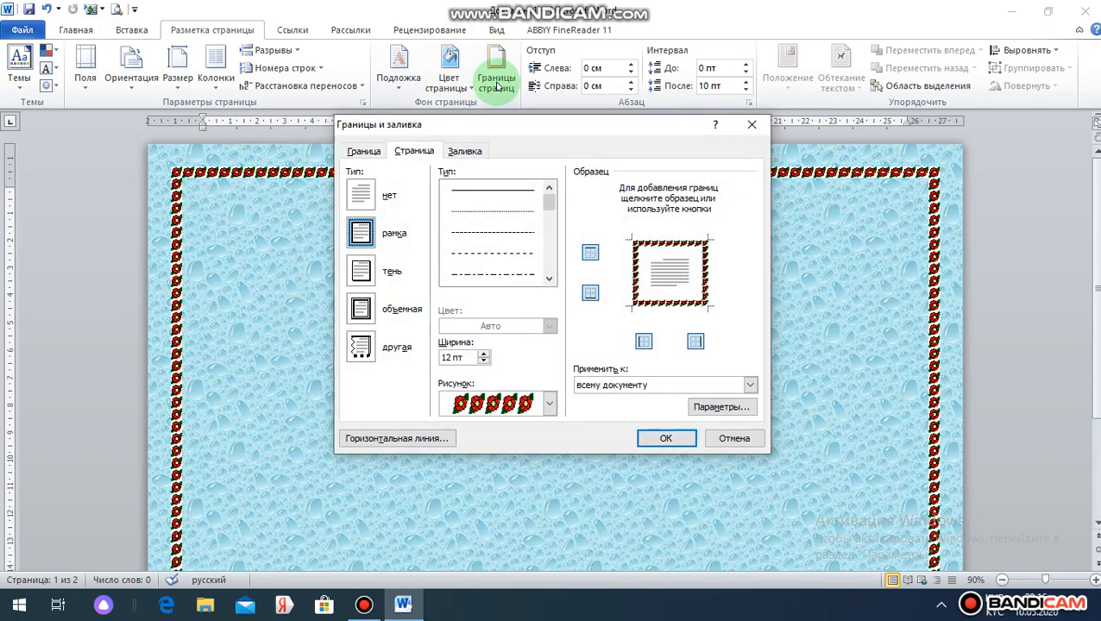
pyautogui.click(549, 403)
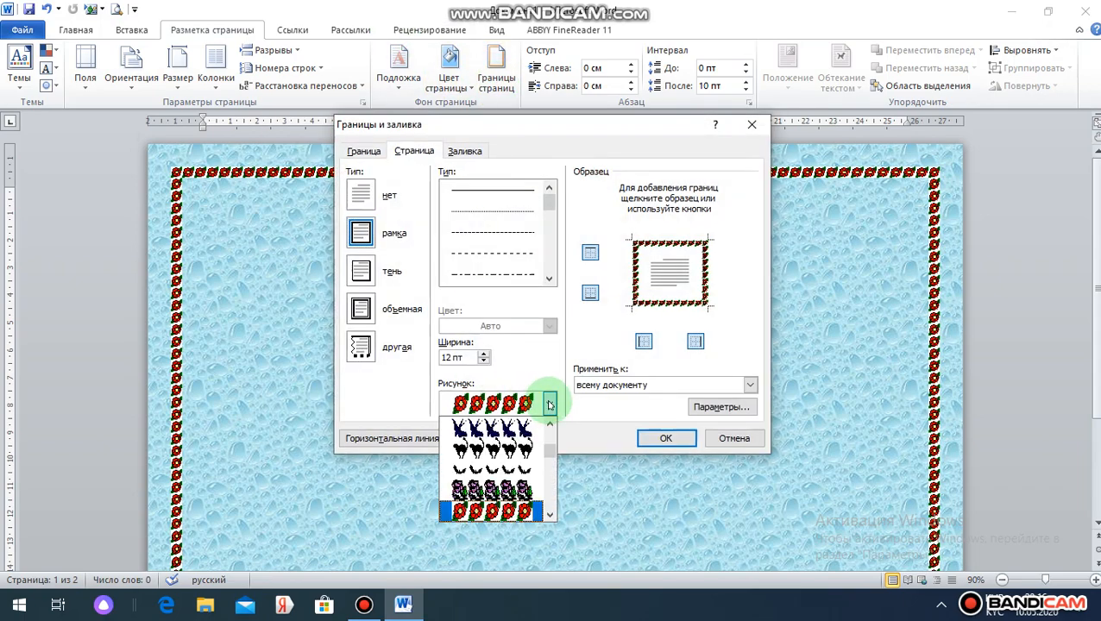
pyautogui.click(542, 491)
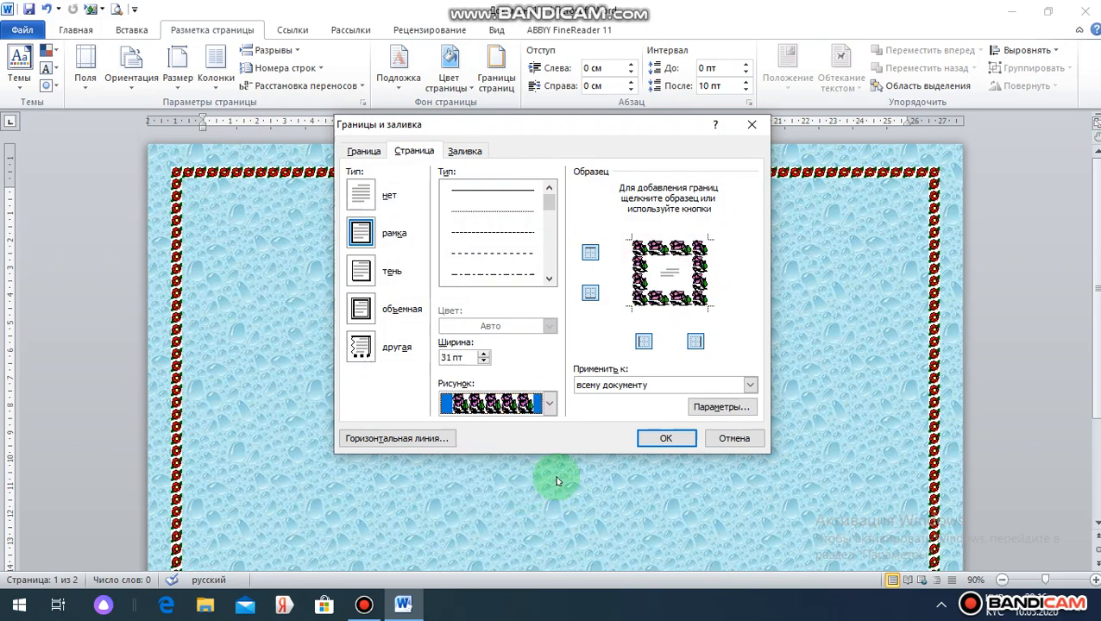
# Insert the horizontal line made of multicoloured leaves on the page and select it.
pyautogui.click(398, 438)
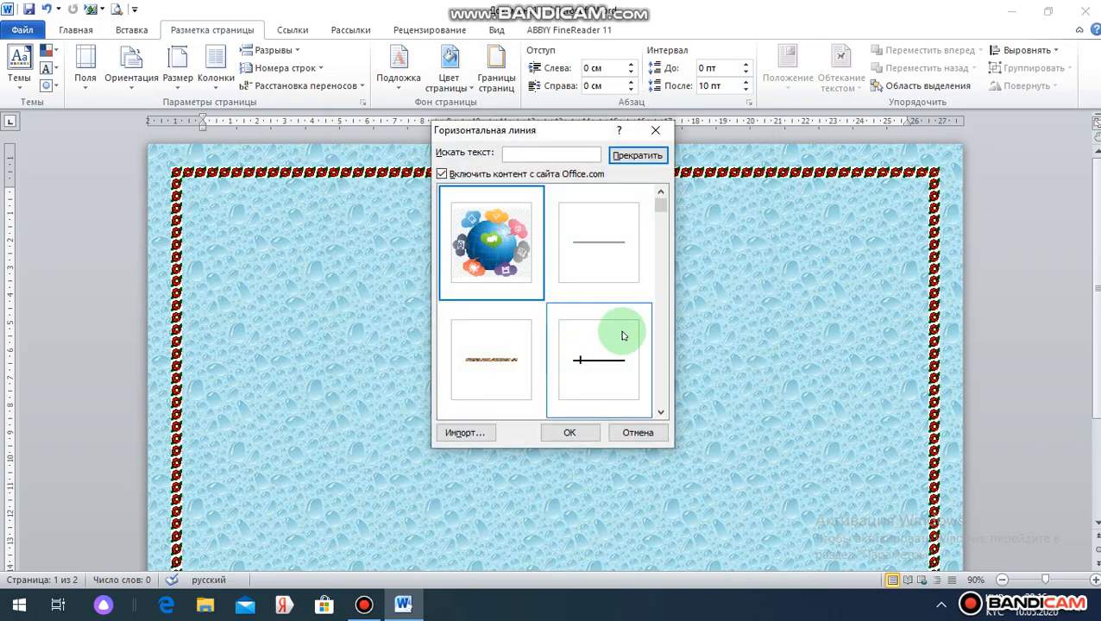
pyautogui.click(662, 238)
pyautogui.moveTo(665, 263); pyautogui.dragTo(664, 280)
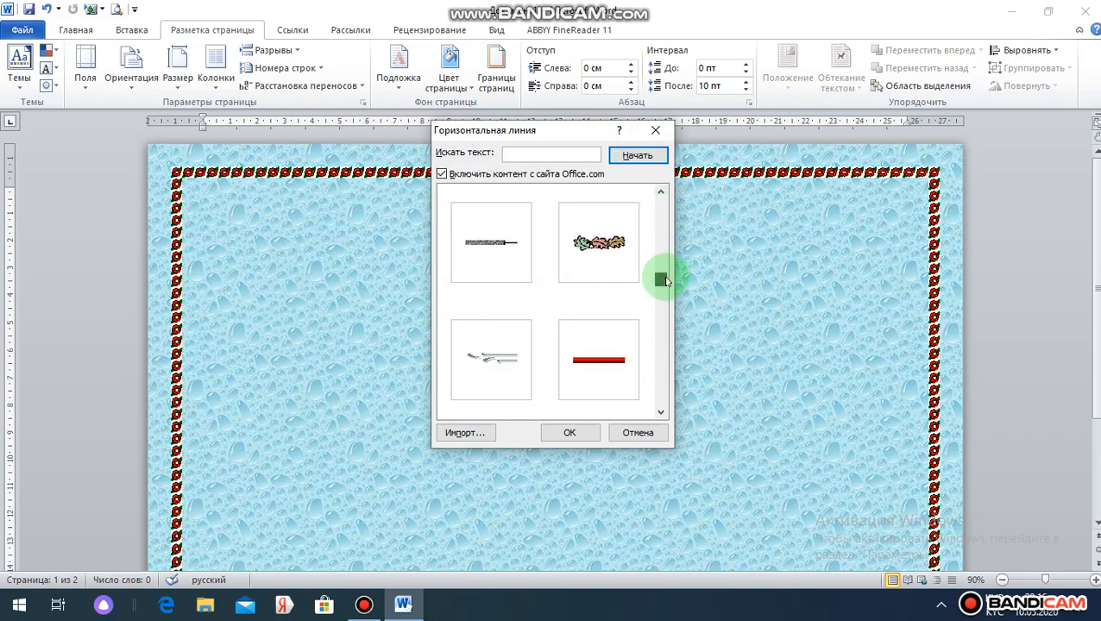
pyautogui.click(592, 243)
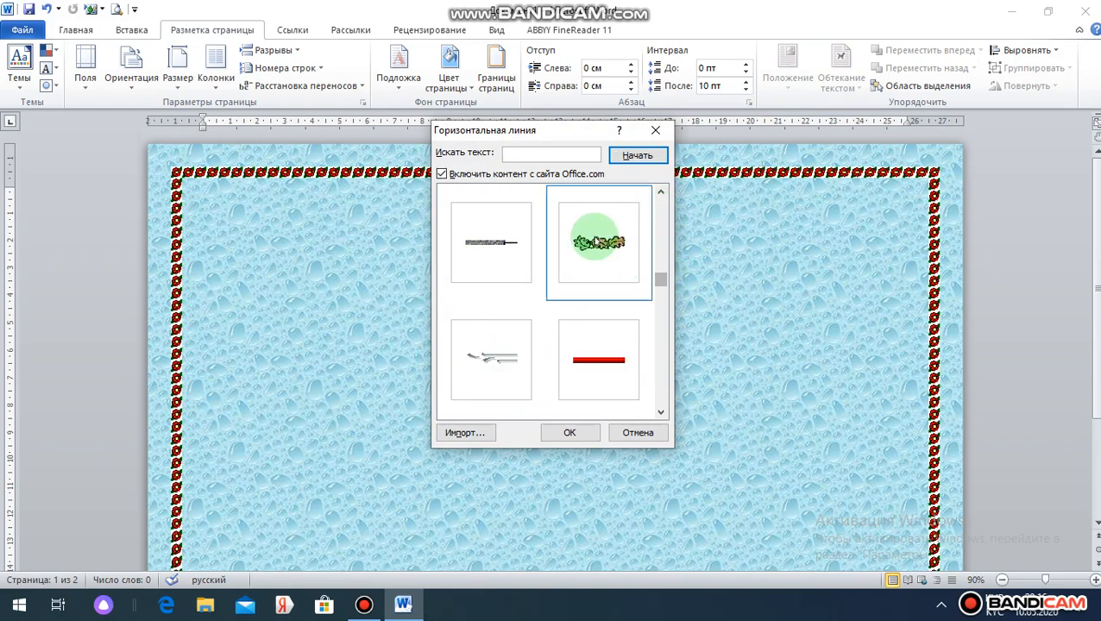
pyautogui.click(576, 434)
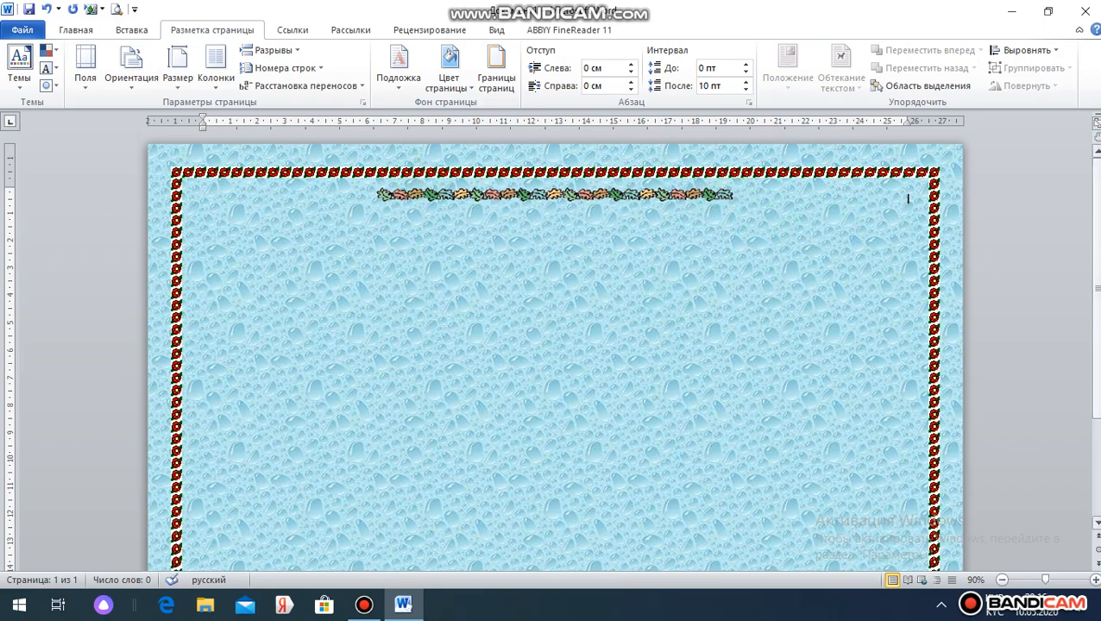
pyautogui.scroll(-2, 1089, 284)
pyautogui.scroll(-4, 553, 351)
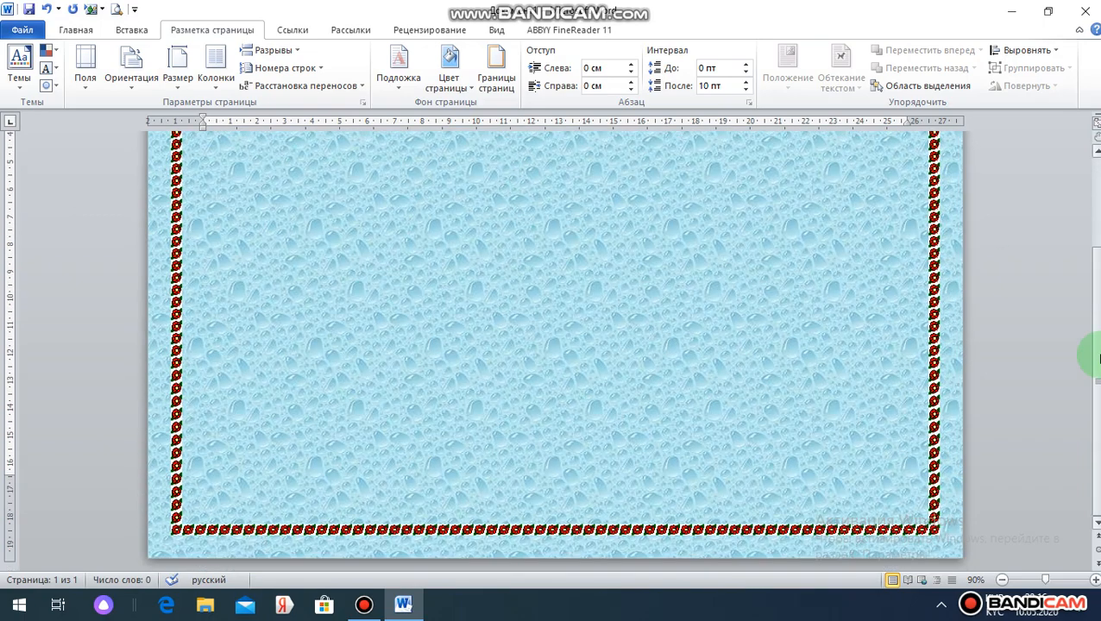
pyautogui.moveTo(1097, 358); pyautogui.dragTo(1096, 266)
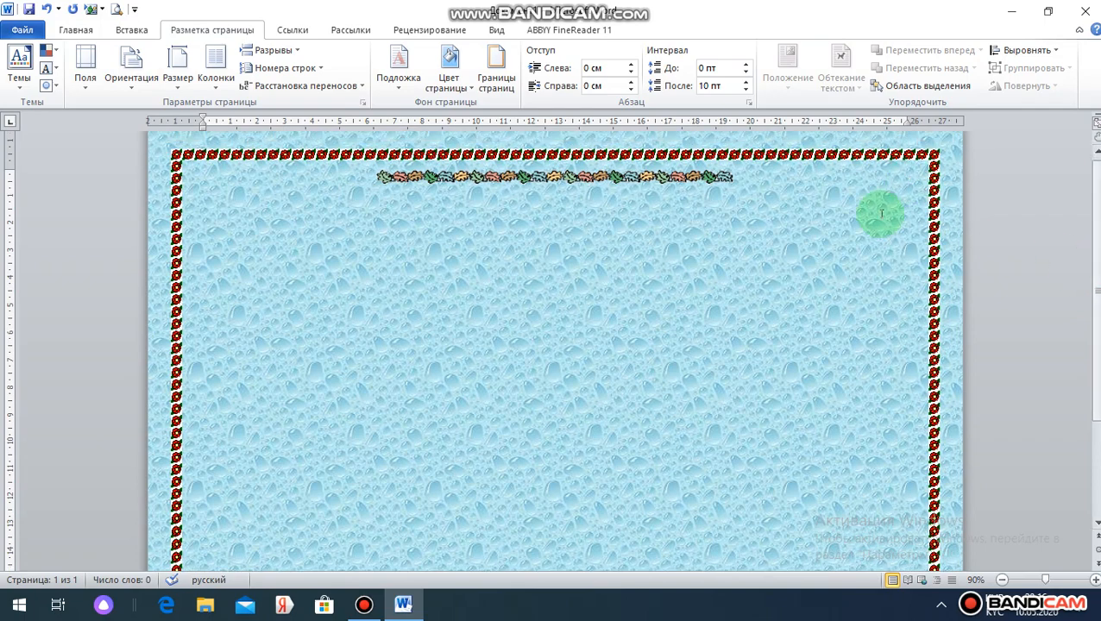
pyautogui.click(740, 178)
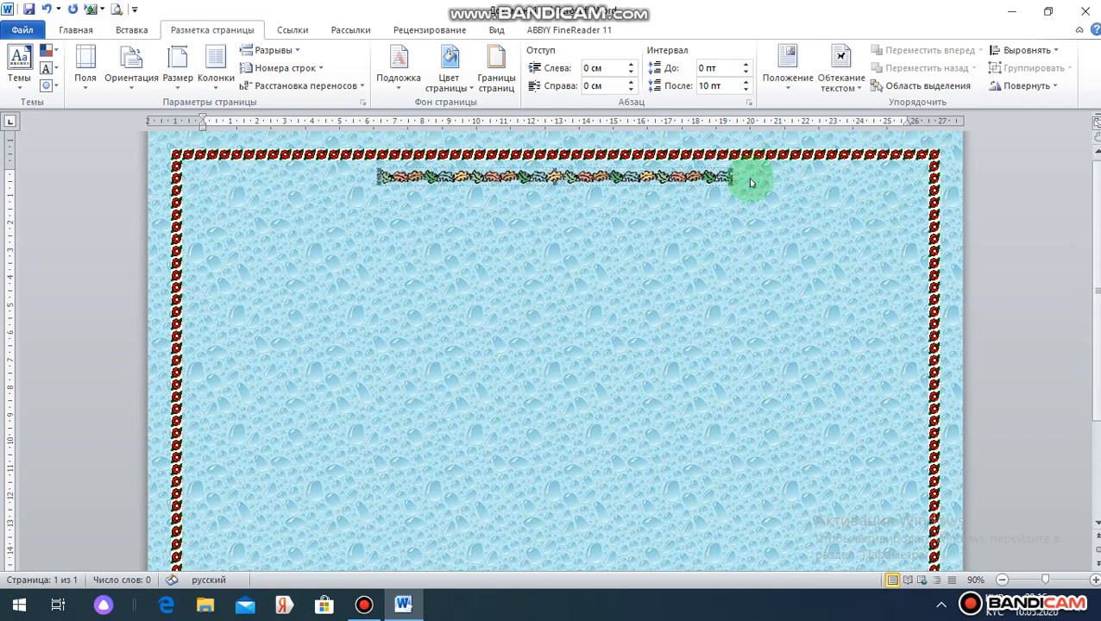
# Apply the built-in diagonal watermark ОБРАЗЕЦ 1 to the page.
pyautogui.click(396, 84)
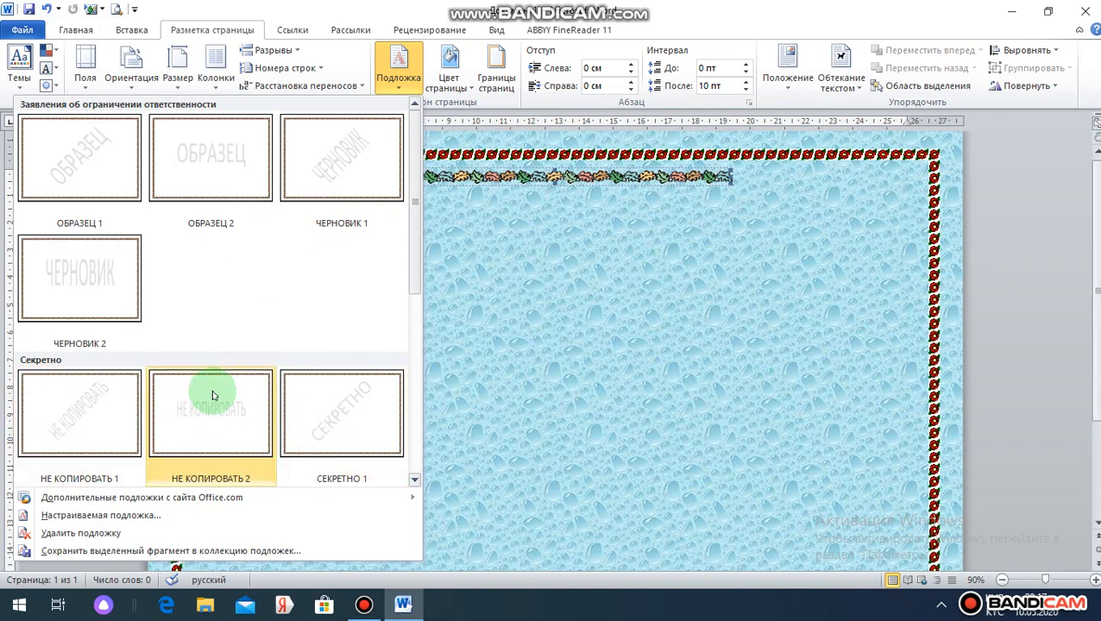
pyautogui.click(95, 158)
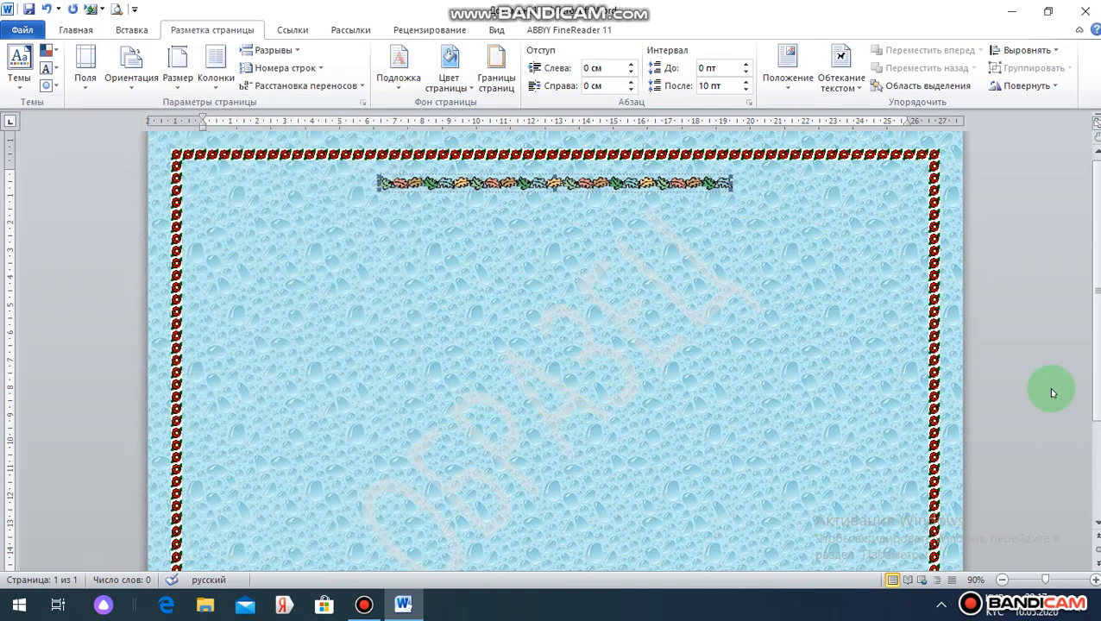
pyautogui.scroll(-3, 1074, 358)
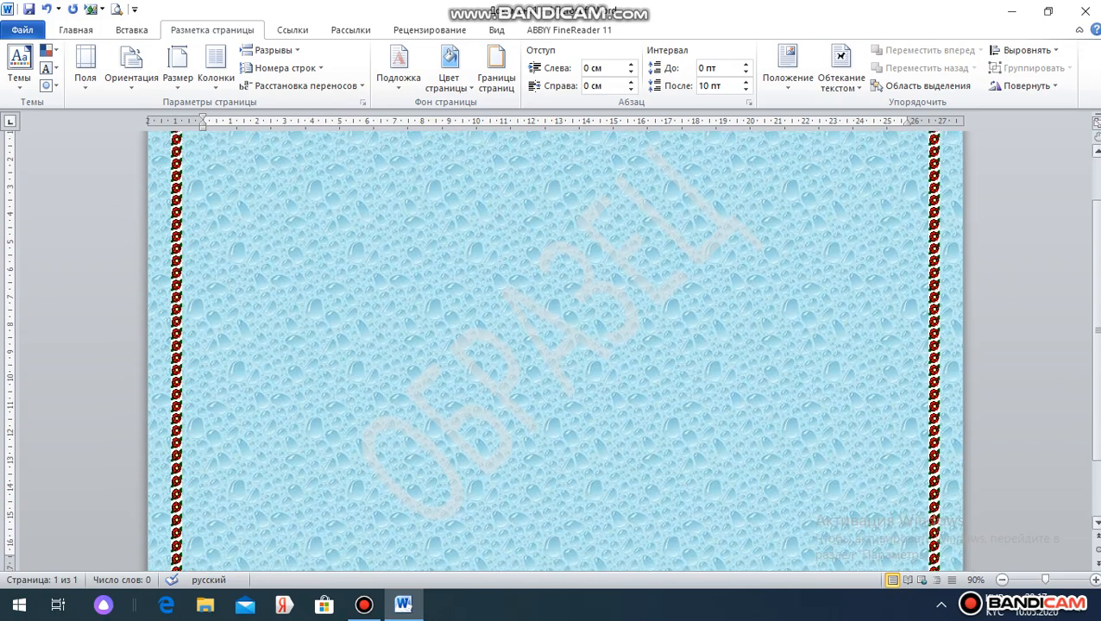
pyautogui.scroll(1, 1075, 358)
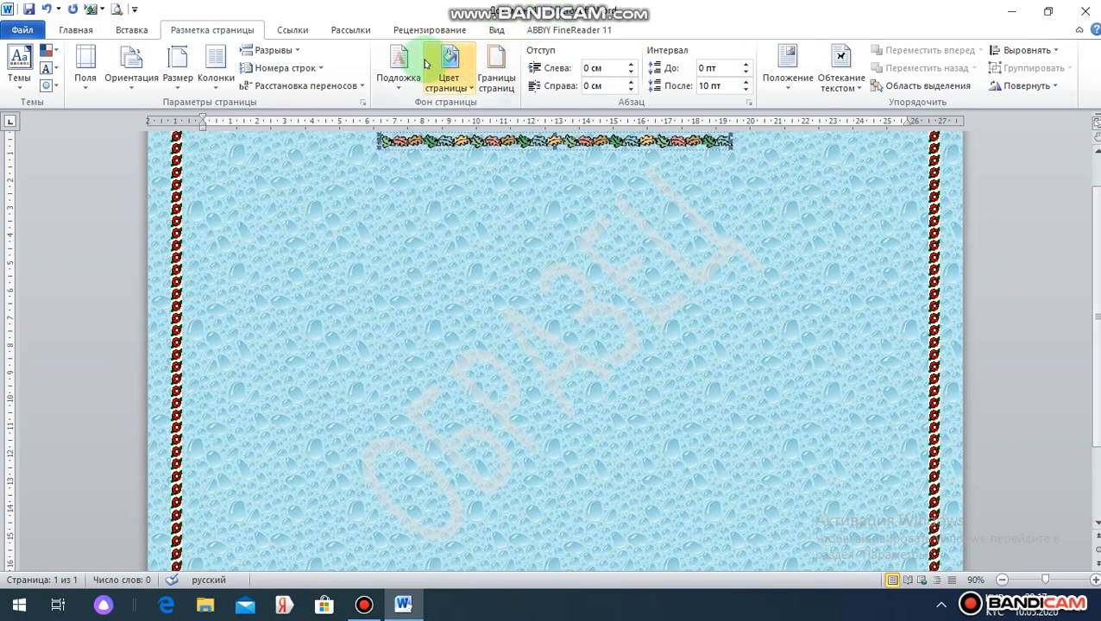
# Customise the page watermark by replacing its text with Ноокат.
pyautogui.click(401, 84)
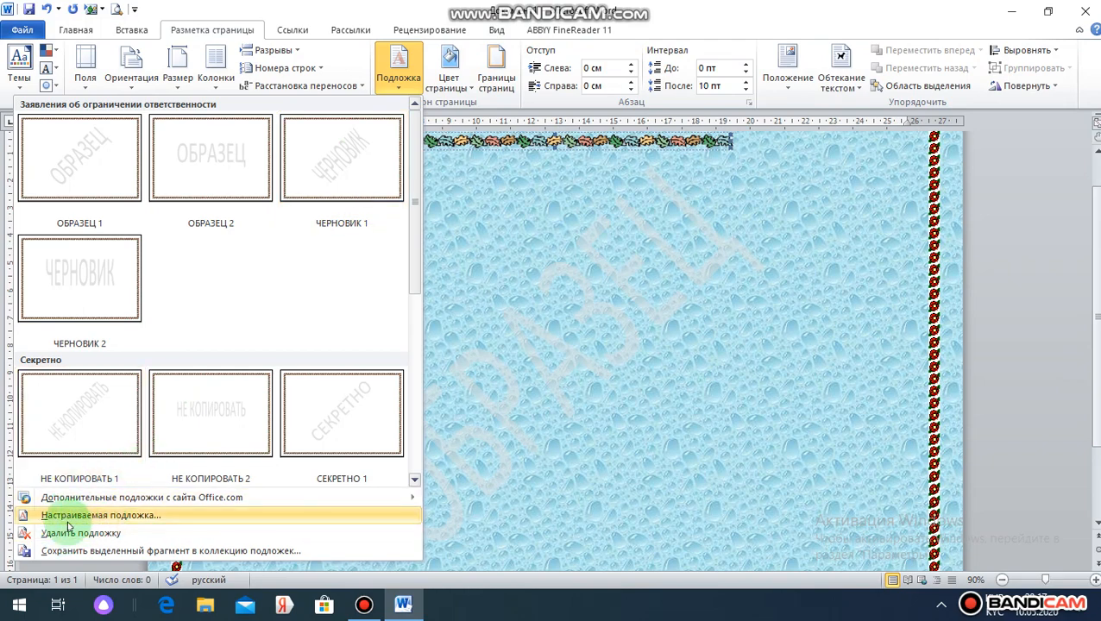
pyautogui.click(137, 516)
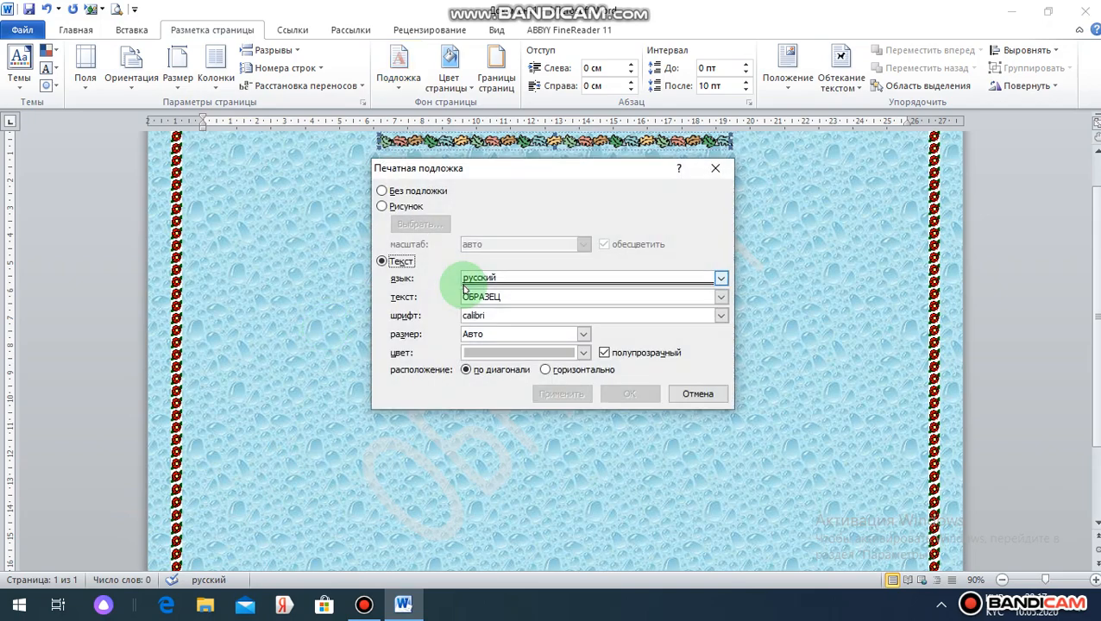
pyautogui.press('BackSpace')
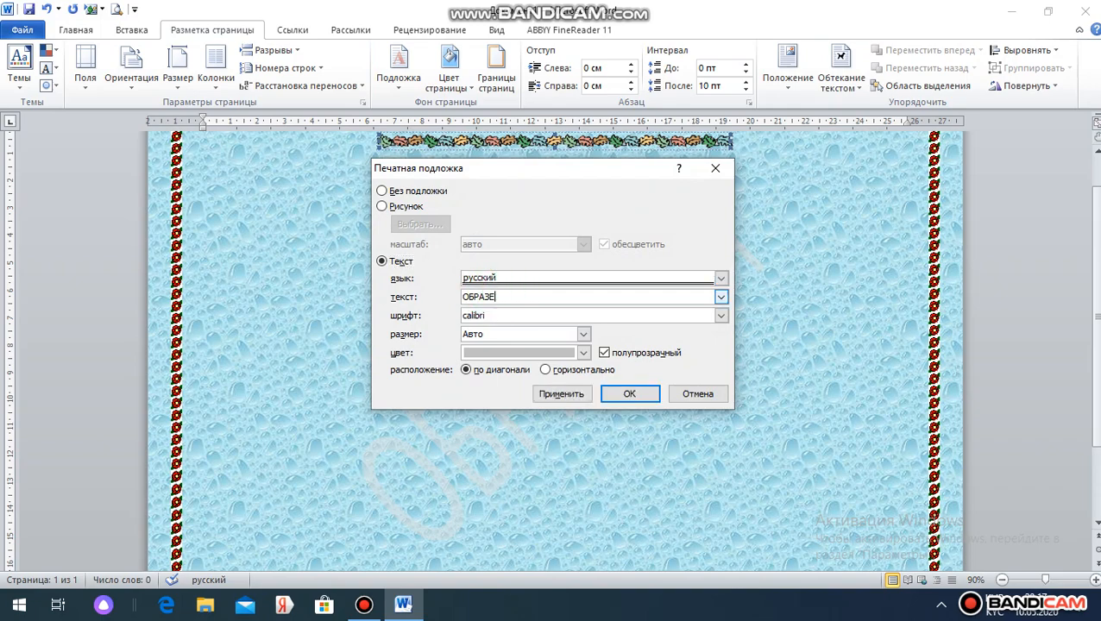
pyautogui.press('BackSpace')
pyautogui.press('BackSpace')
pyautogui.press('BackSpace')
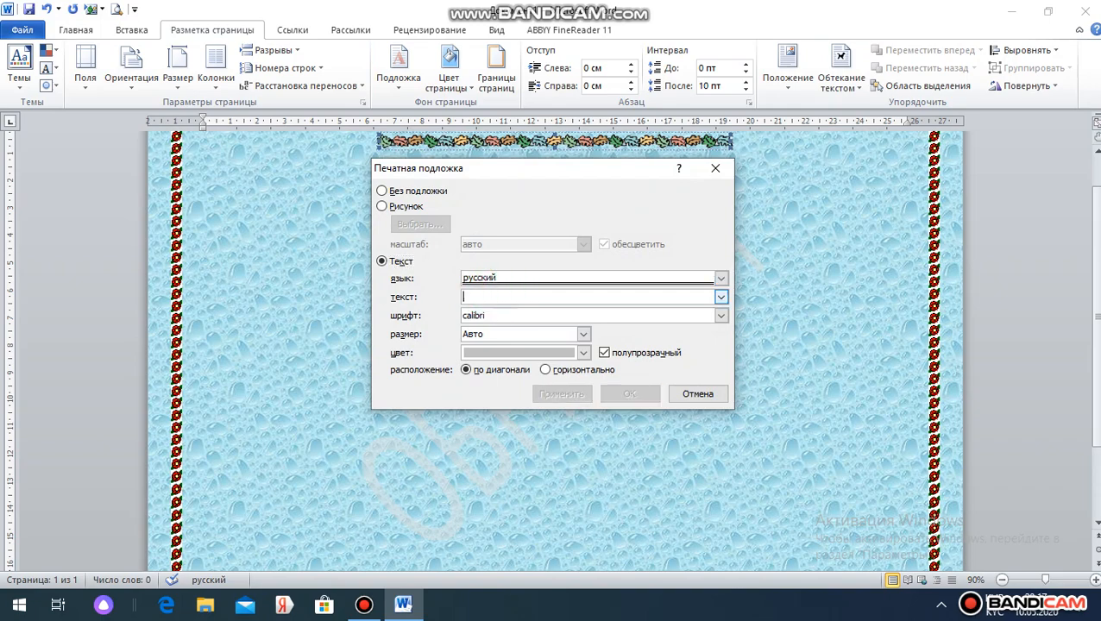
pyautogui.write('Ноокат')
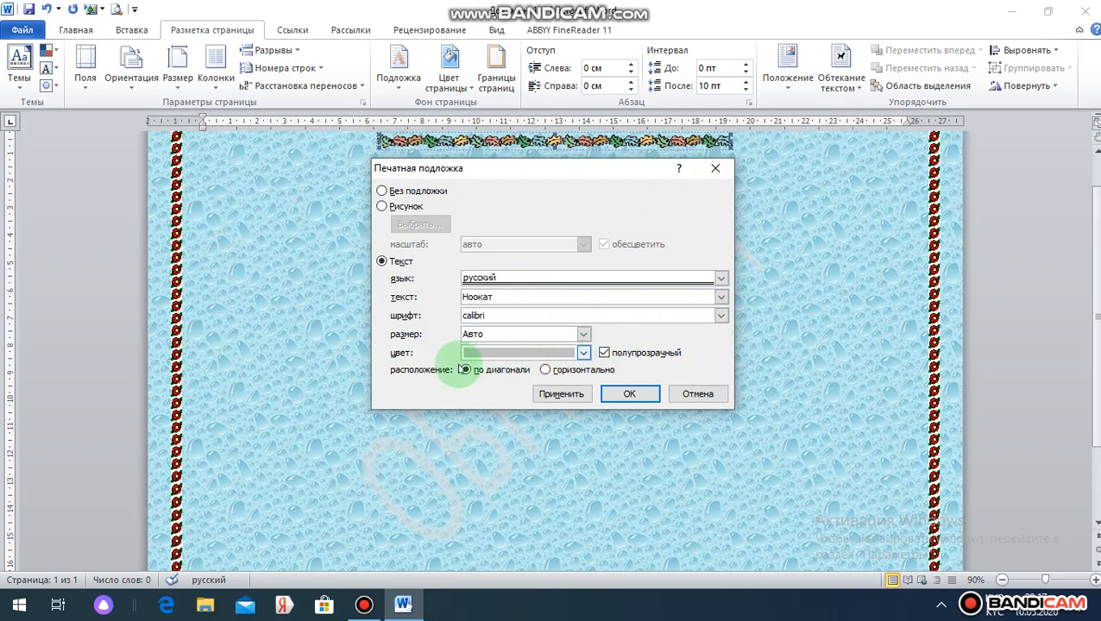
# Set the watermark text's colour to orange, apply the watermark and place the cursor below the leaf line.
pyautogui.click(586, 354)
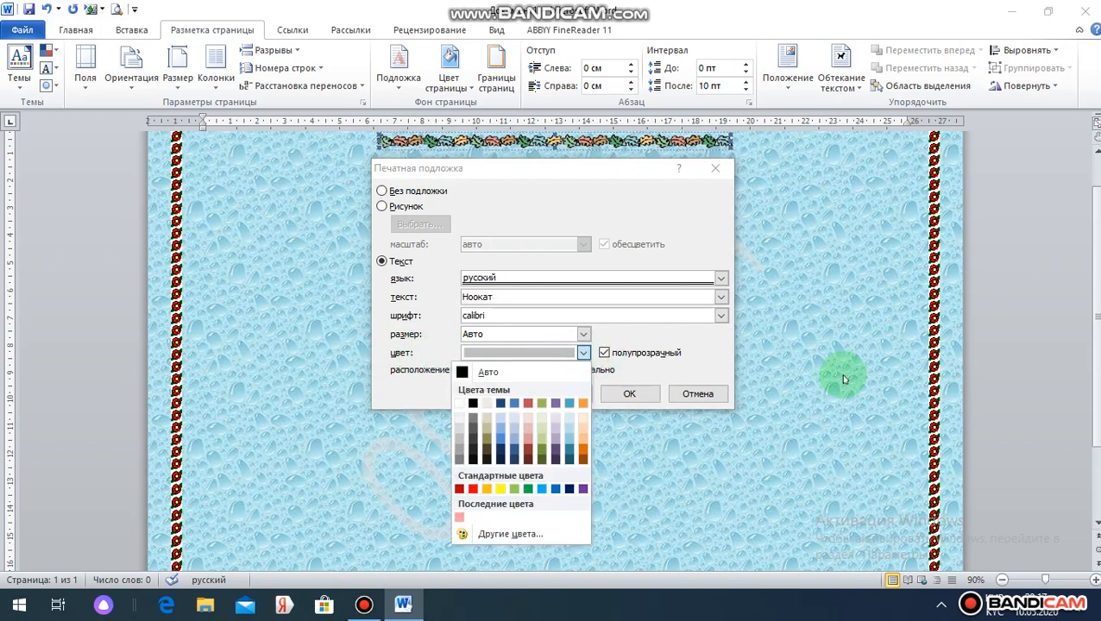
pyautogui.click(584, 404)
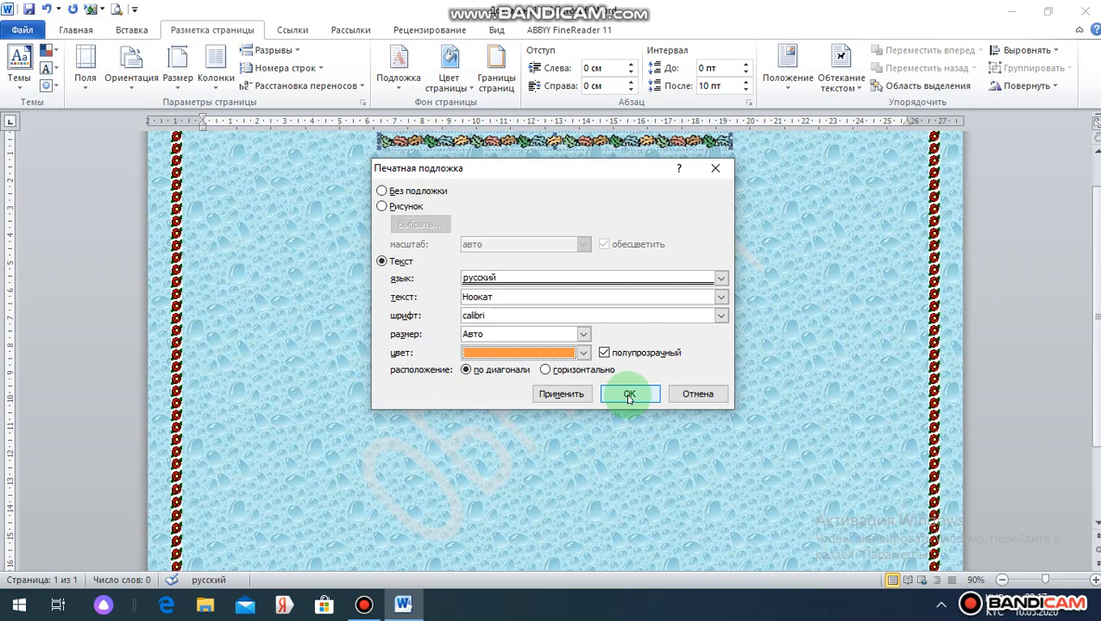
pyautogui.click(629, 395)
pyautogui.click(762, 306)
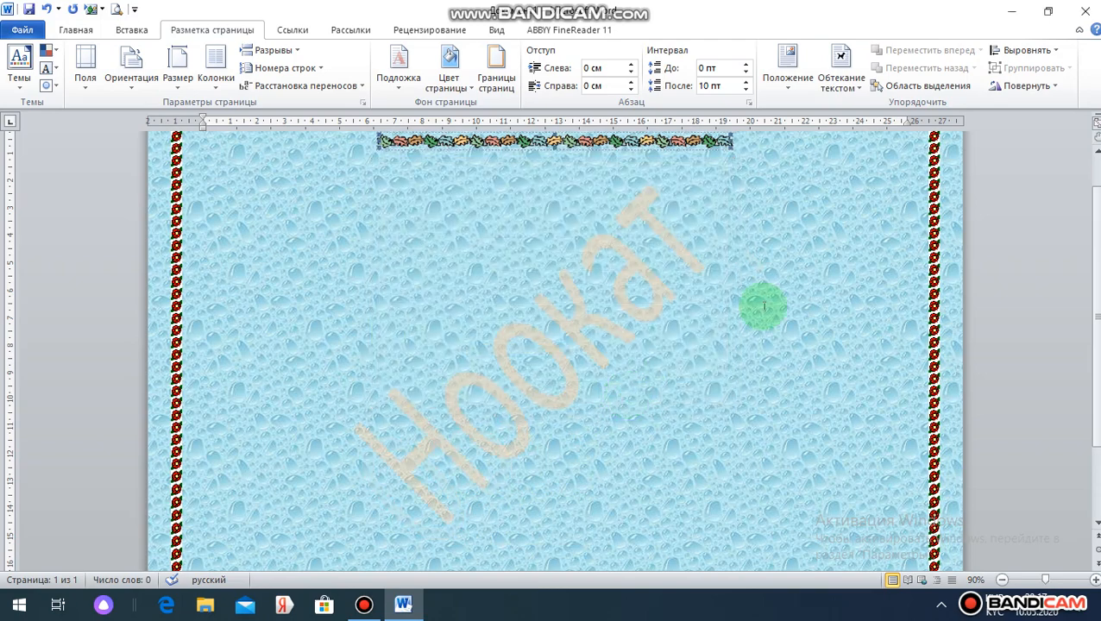
pyautogui.click(499, 236)
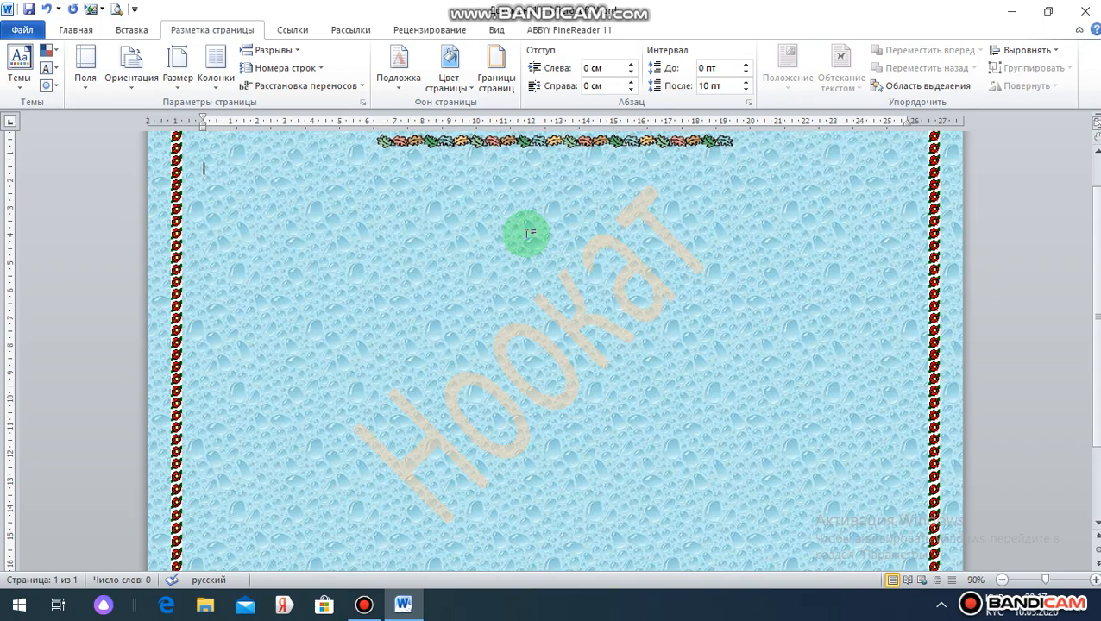
pyautogui.click(364, 605)
pyautogui.click(810, 390)
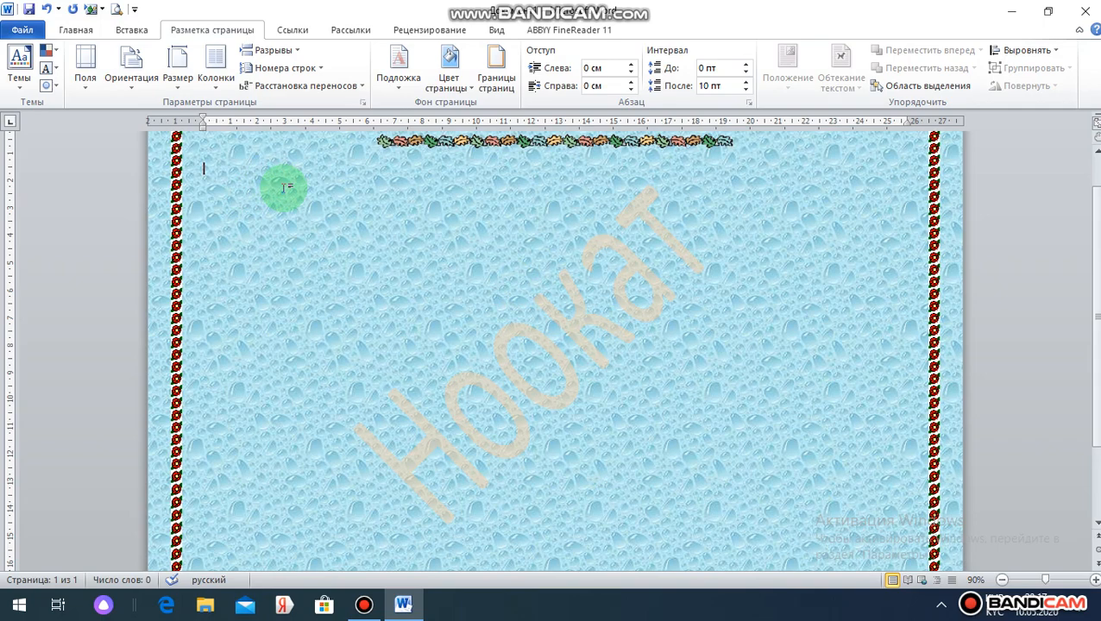
pyautogui.write('рарп')
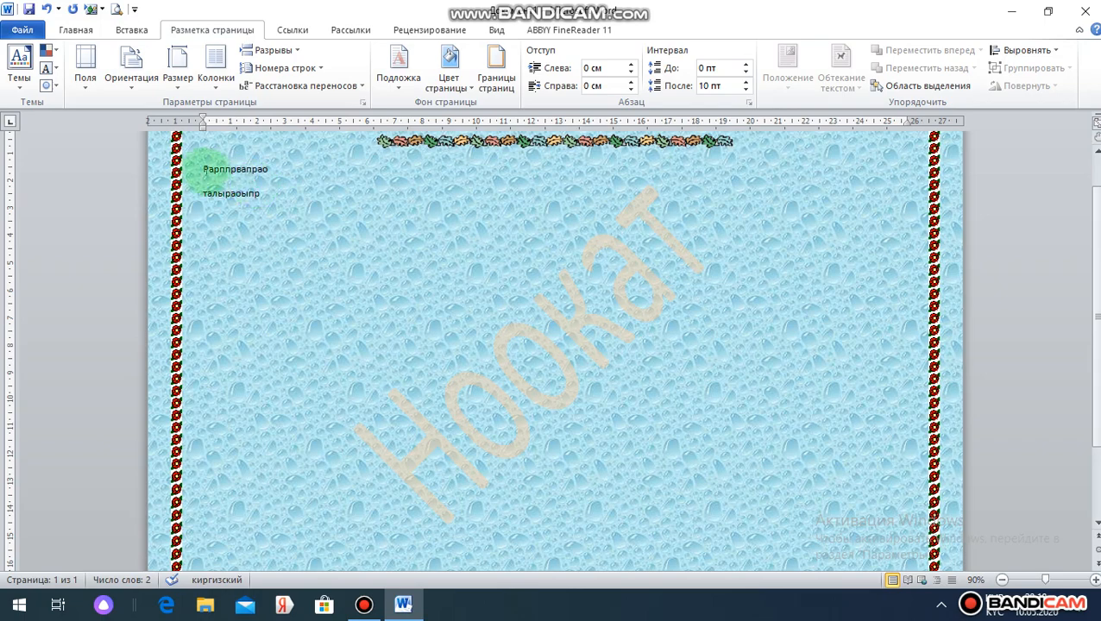
pyautogui.moveTo(251, 192); pyautogui.dragTo(201, 171)
pyautogui.press('Delete')
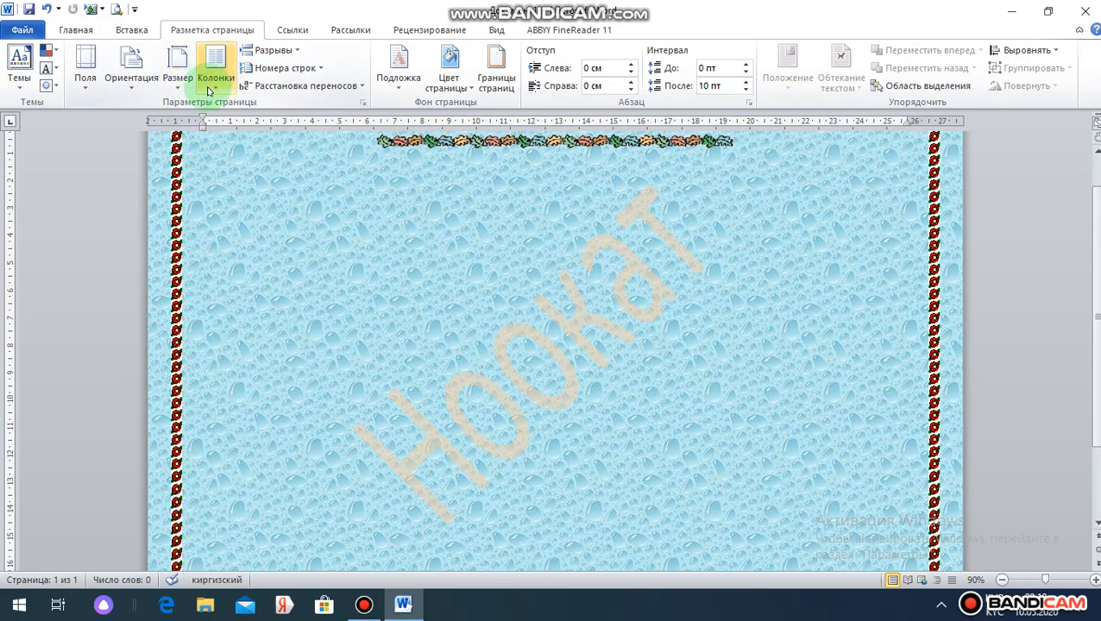
# Lay the page out in two columns and set the text font to Times New Roman, size 28.
pyautogui.click(213, 86)
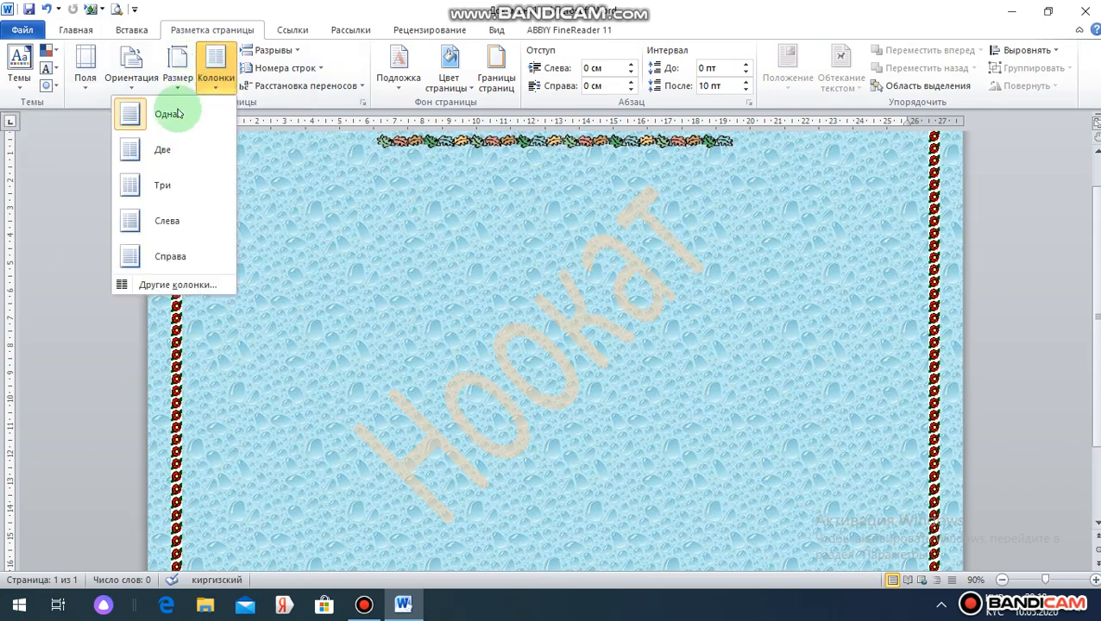
pyautogui.click(133, 152)
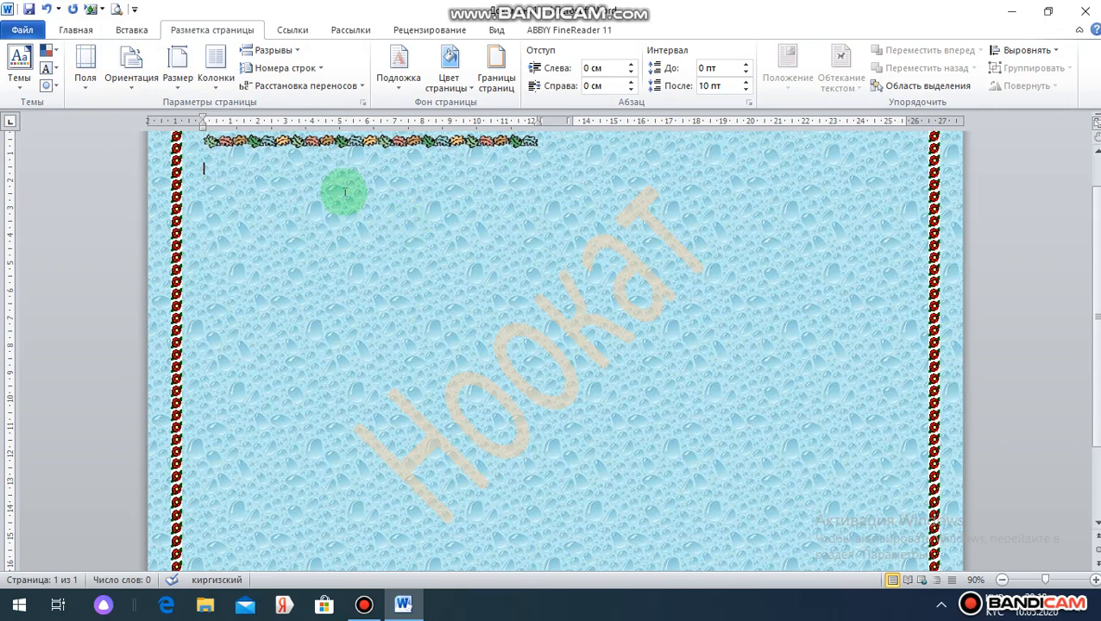
pyautogui.click(76, 30)
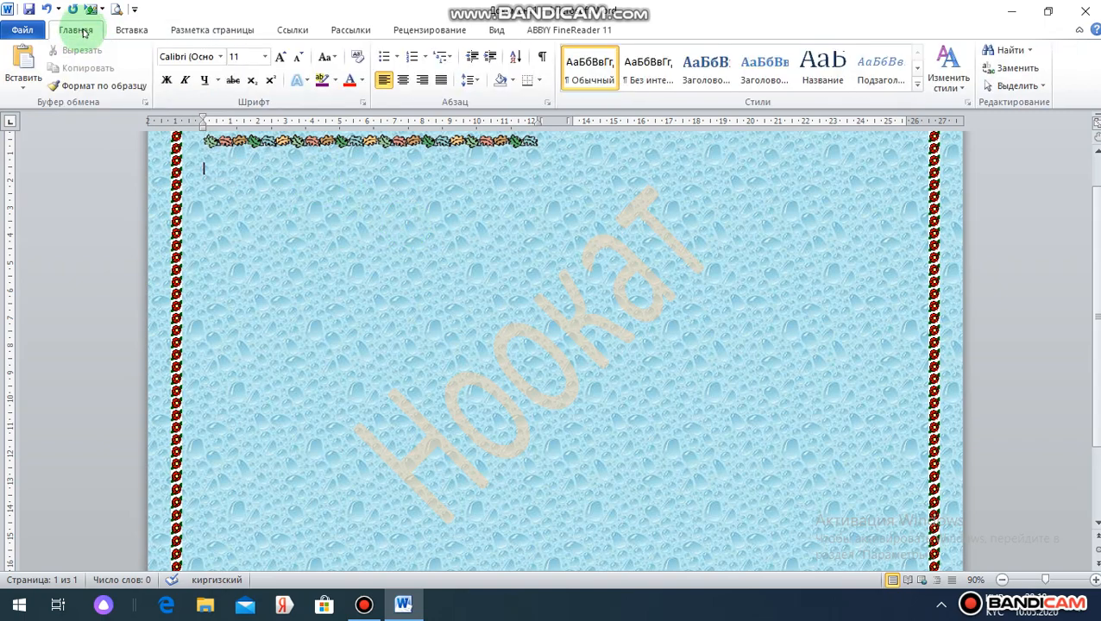
pyautogui.click(221, 57)
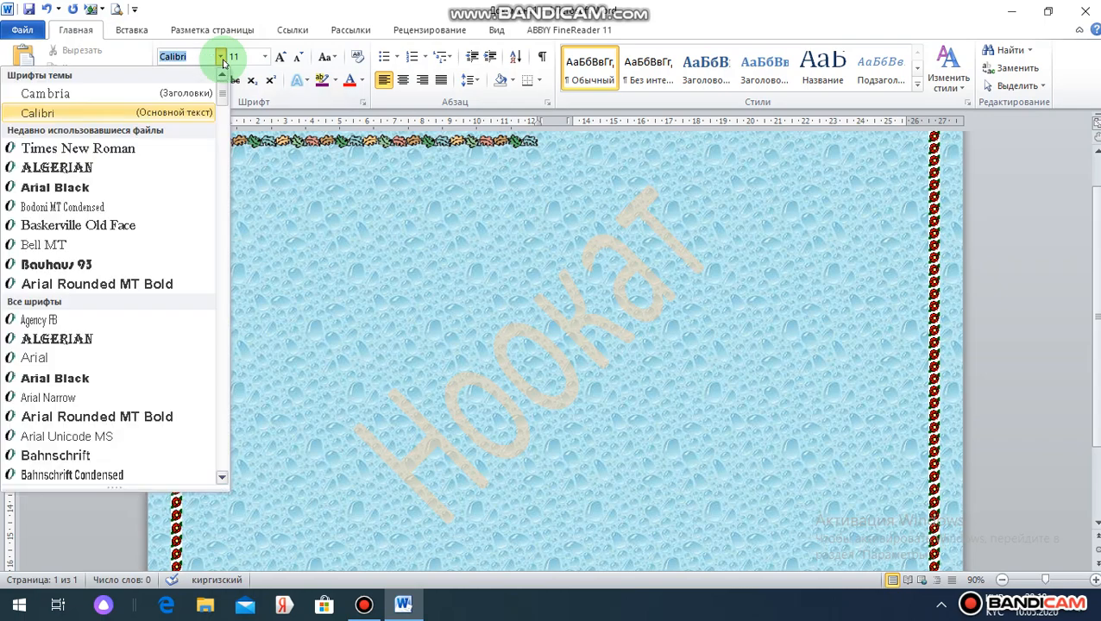
pyautogui.click(134, 149)
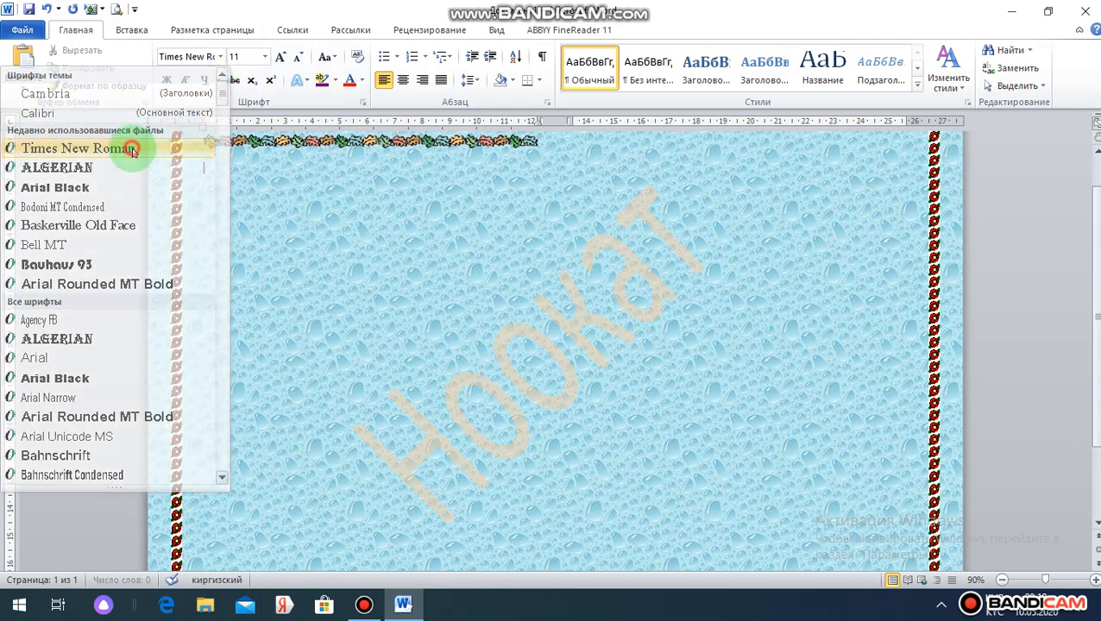
pyautogui.click(266, 58)
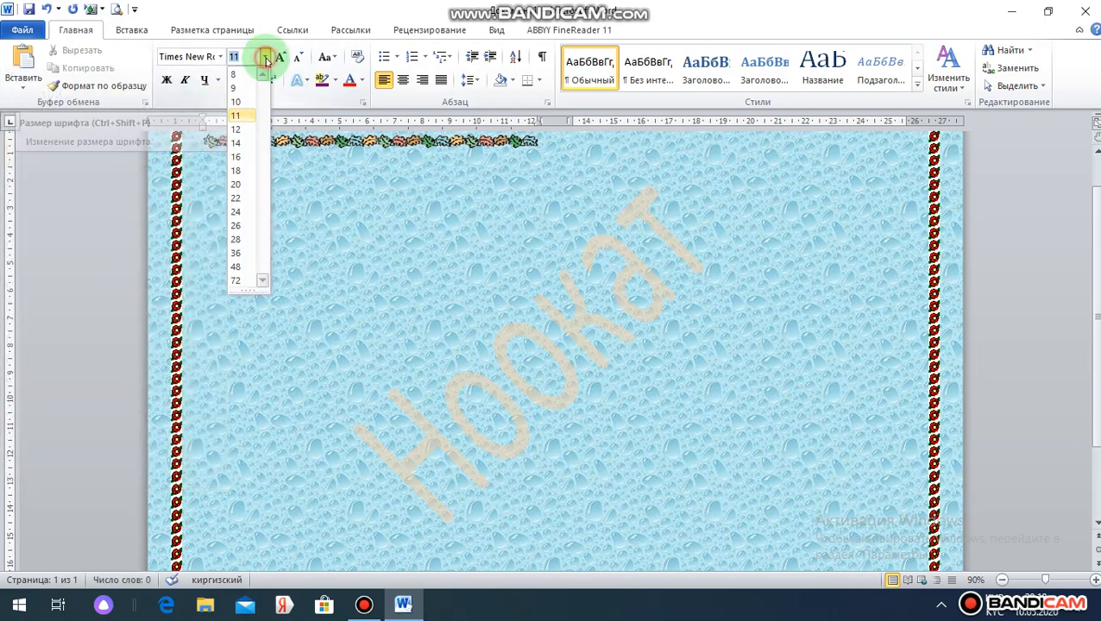
pyautogui.click(236, 240)
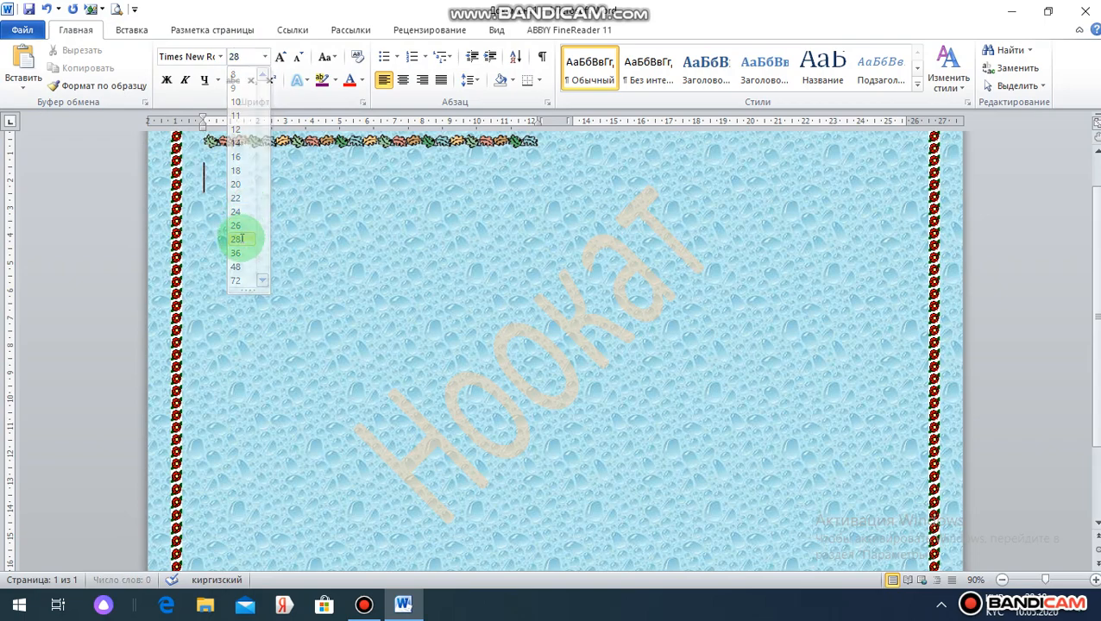
# Fill the first column with five lines: Мен лошгене, Ллегннамою., Мдломаври, Ждьлдрола and Жлропмро.
pyautogui.write('Мен')
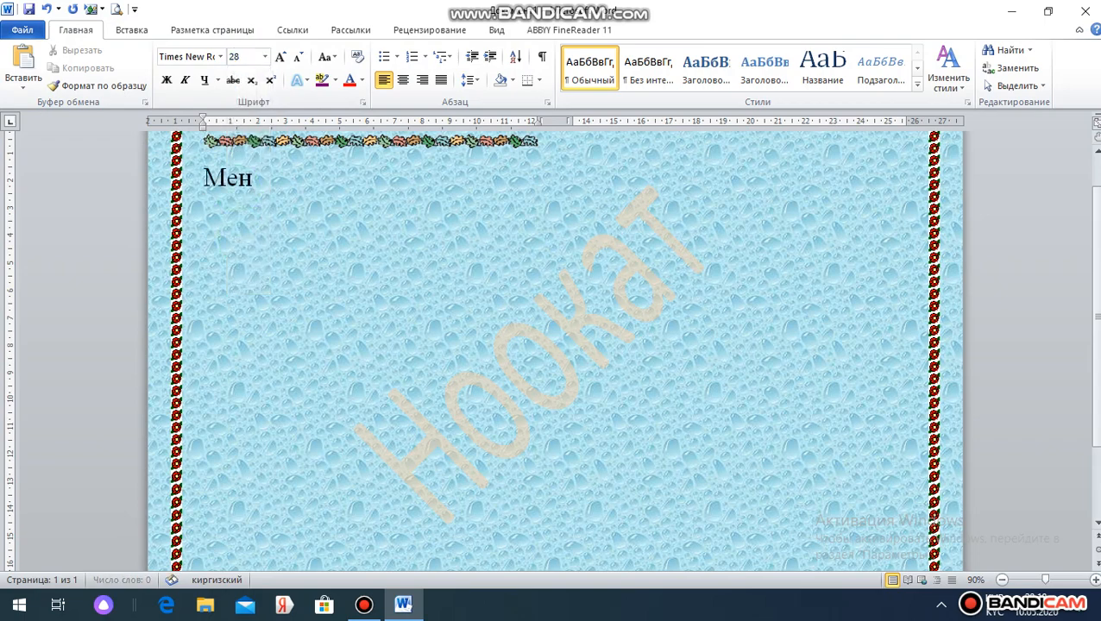
pyautogui.write(' лошгене')
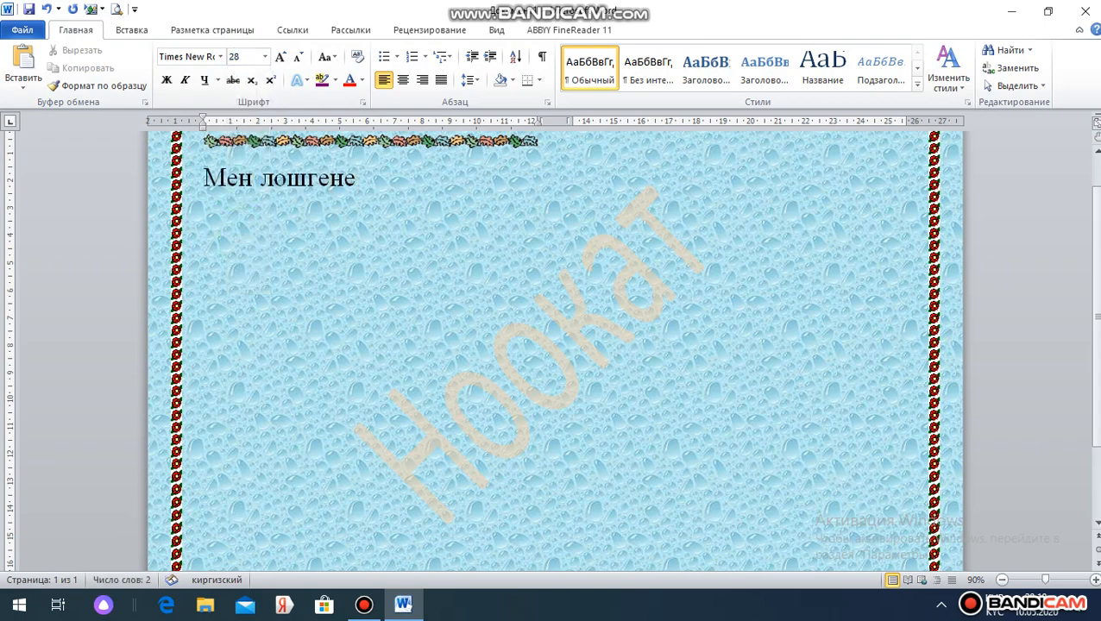
pyautogui.write('амою.')
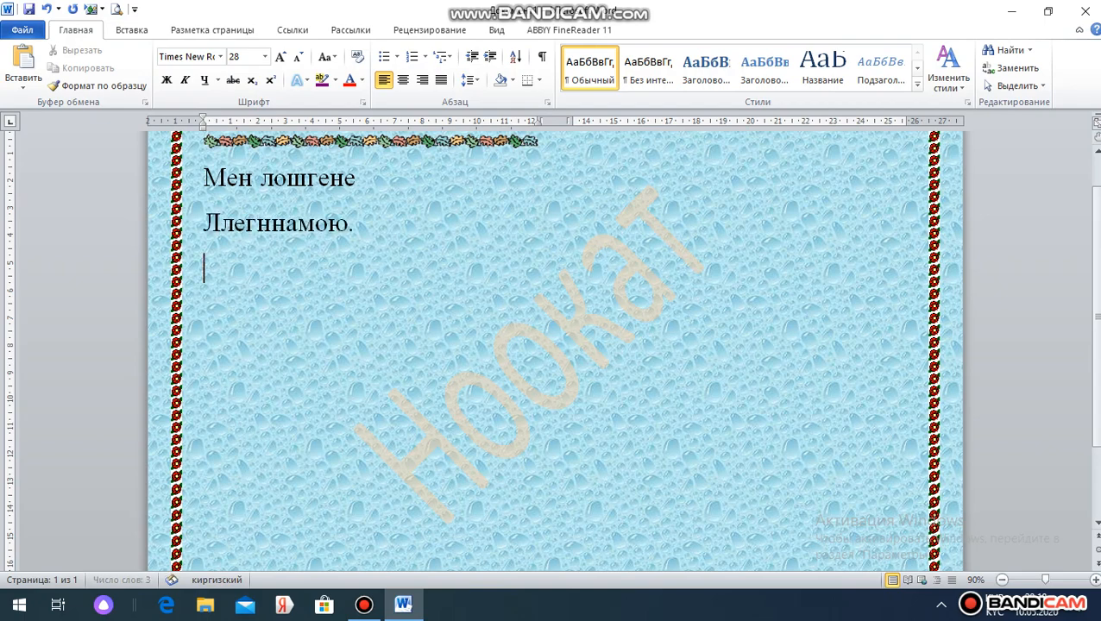
pyautogui.write('мдломаври')
pyautogui.press('Return')
pyautogui.write('ждьлдрола')
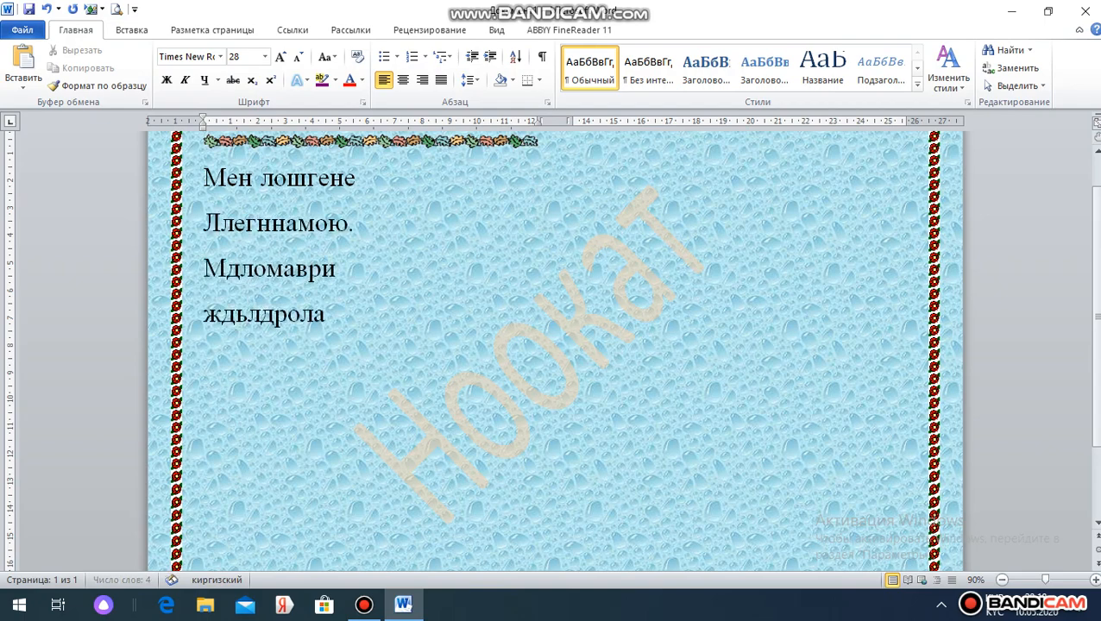
pyautogui.write(' жлропмро')
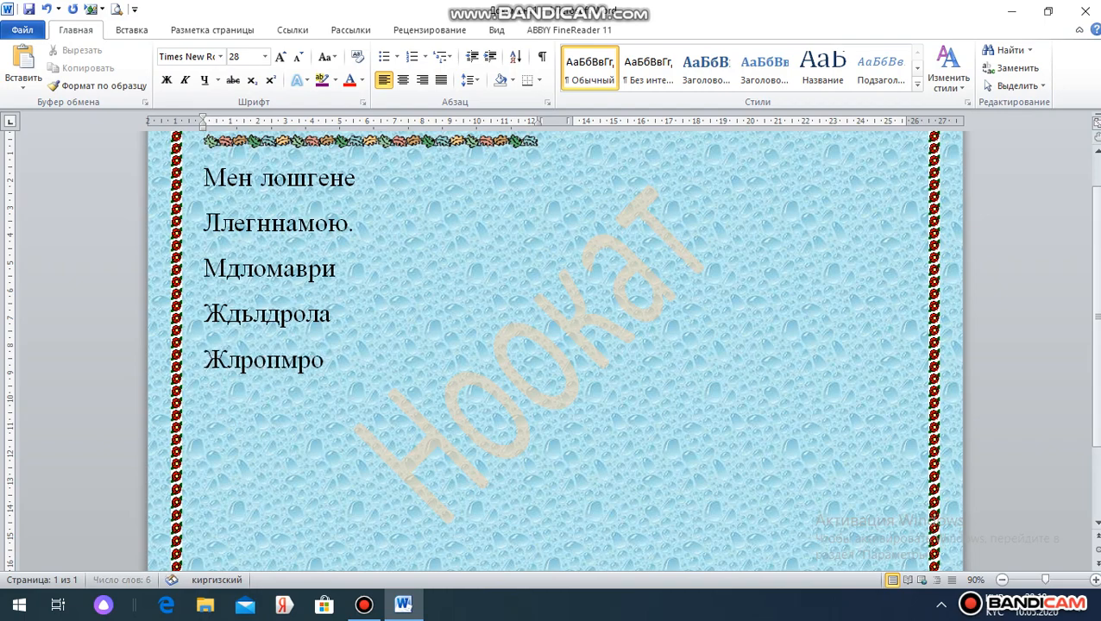
# Continue in the second column with the lines Ьоиганевшев длордшгенг, Лосгсро ждолп, Длтлопр and Лоиорпорп.
pyautogui.press('Return')
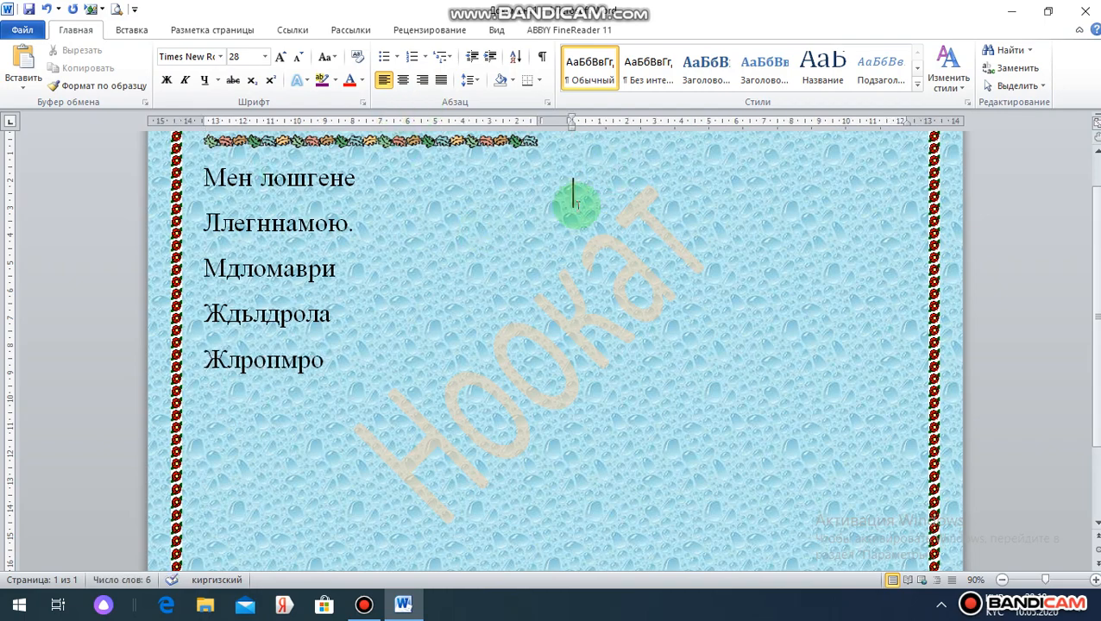
pyautogui.write('ьоиганевшев длордшг')
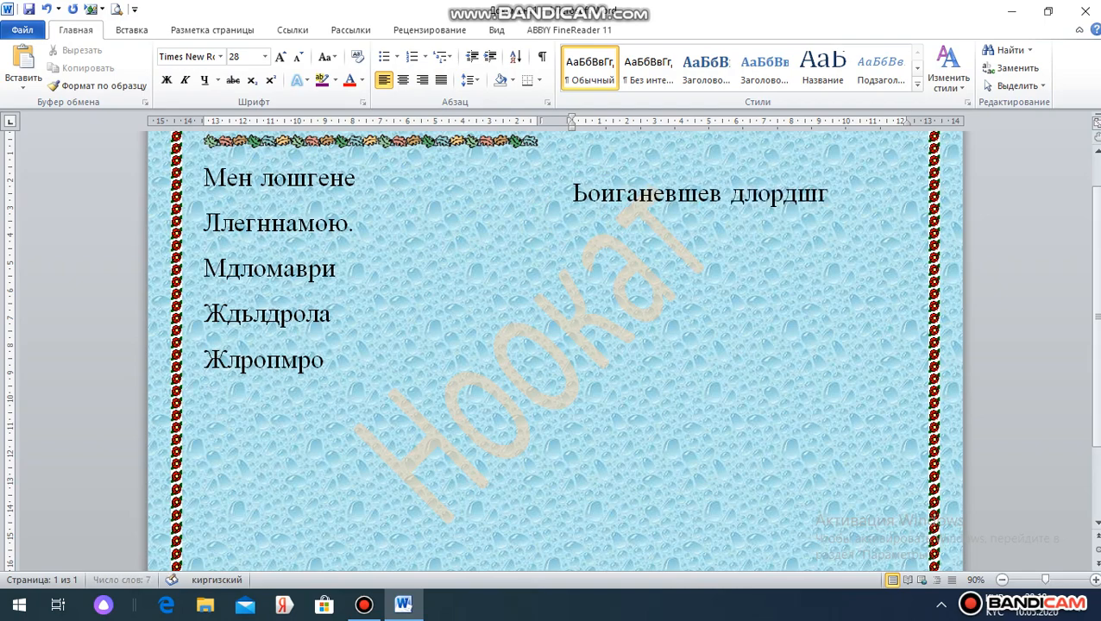
pyautogui.write('енг')
pyautogui.press('Return')
pyautogui.write('лосгро')
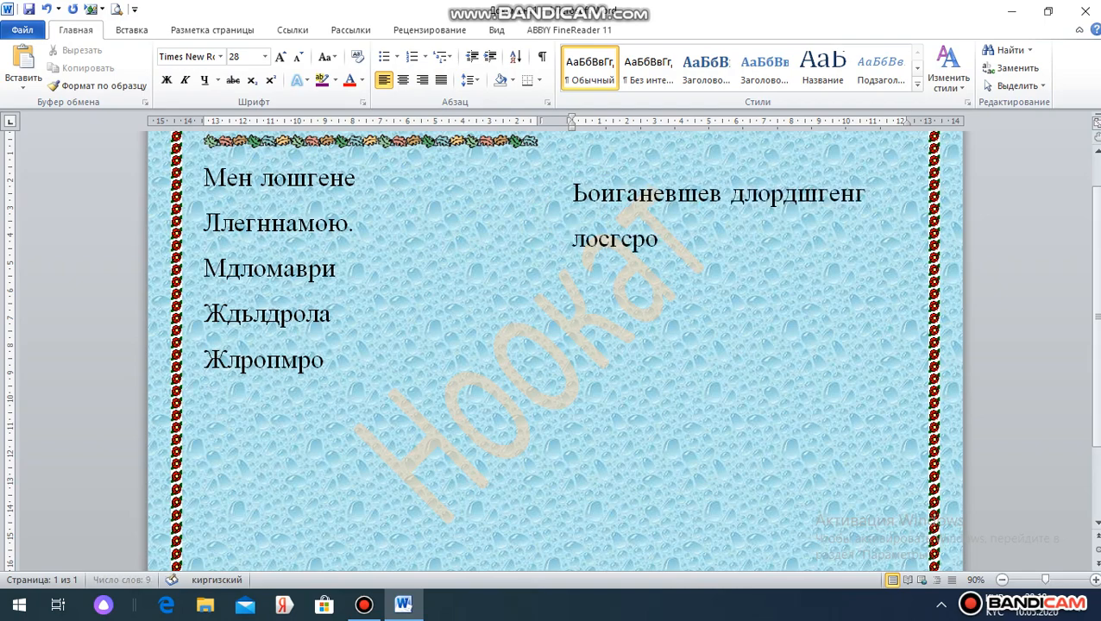
pyautogui.write(' ждолп')
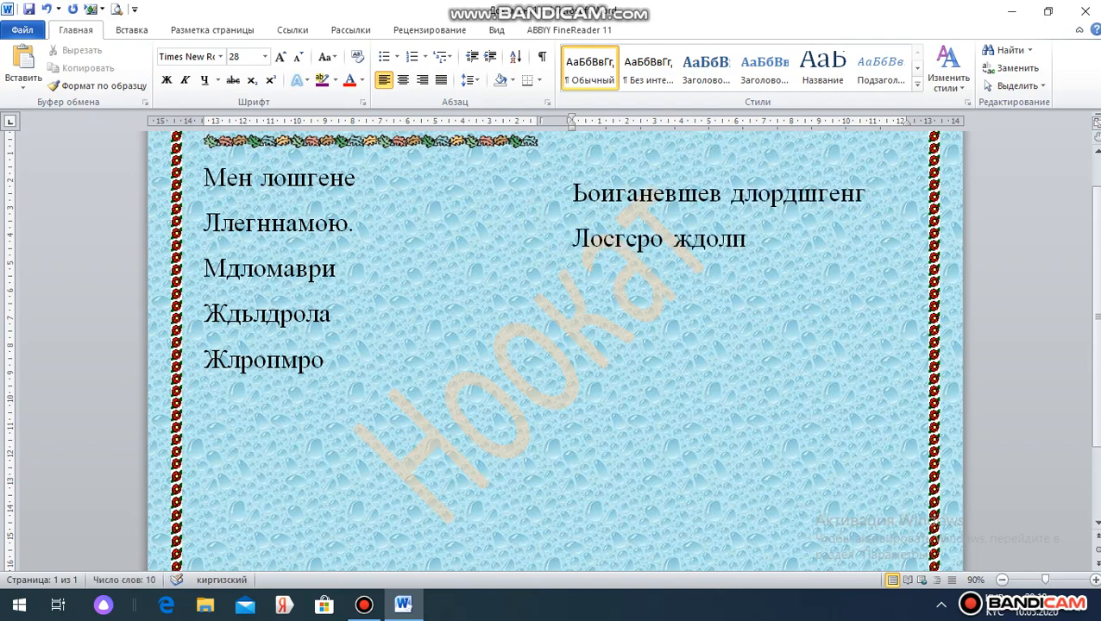
pyautogui.write('длтлопр ')
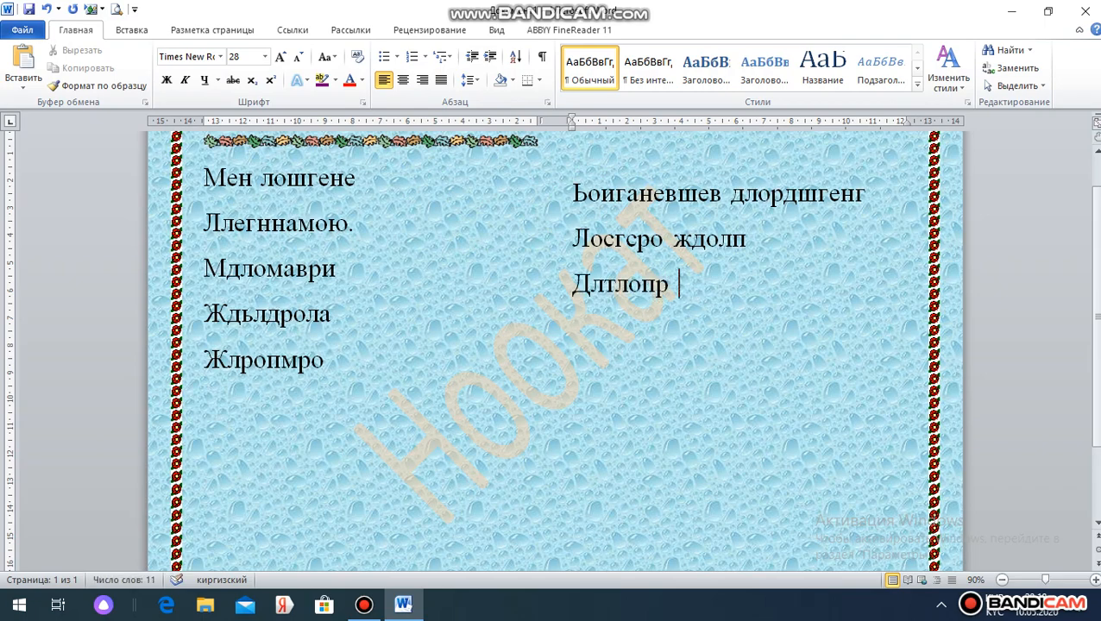
pyautogui.write('лоиорпорп')
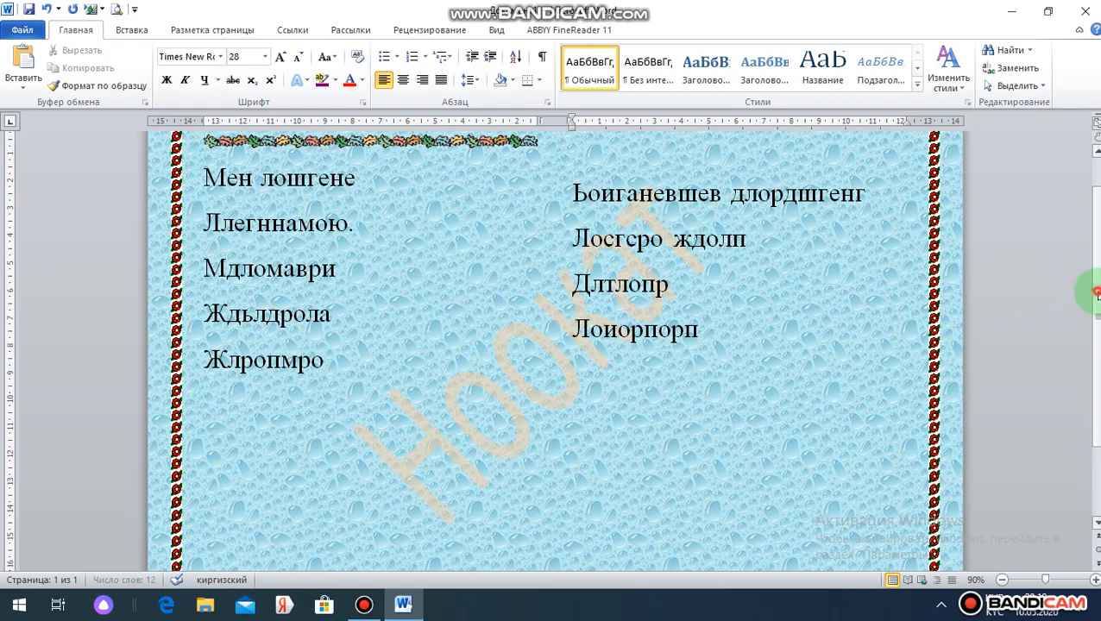
# Start a second page after the two-column text.
pyautogui.moveTo(1095, 294); pyautogui.dragTo(1095, 311)
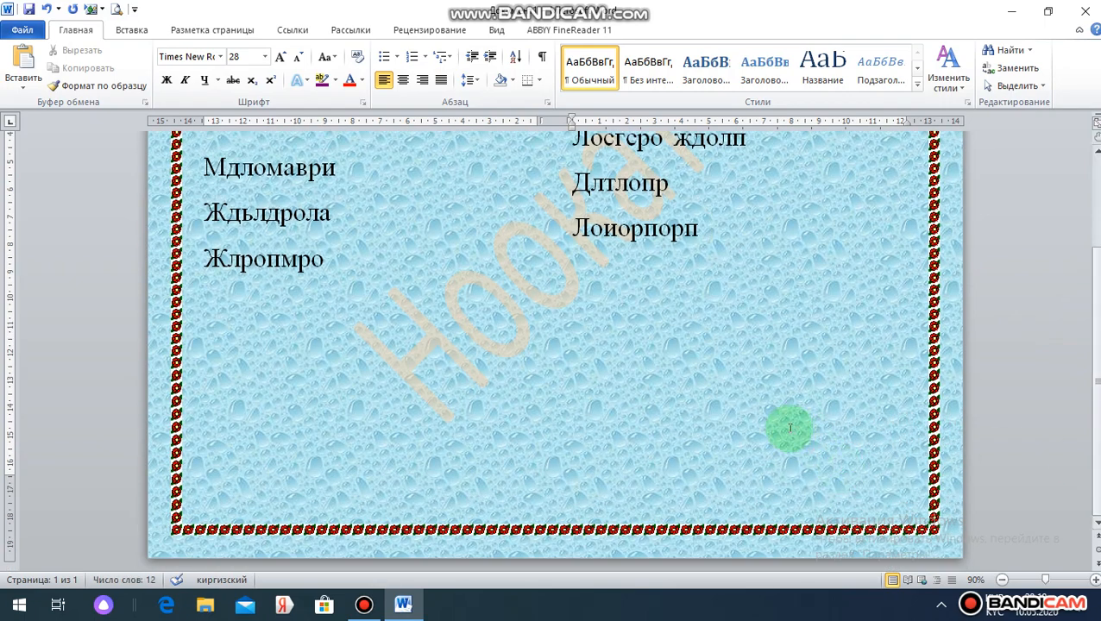
pyautogui.hotkey('ctrl', 'Return')
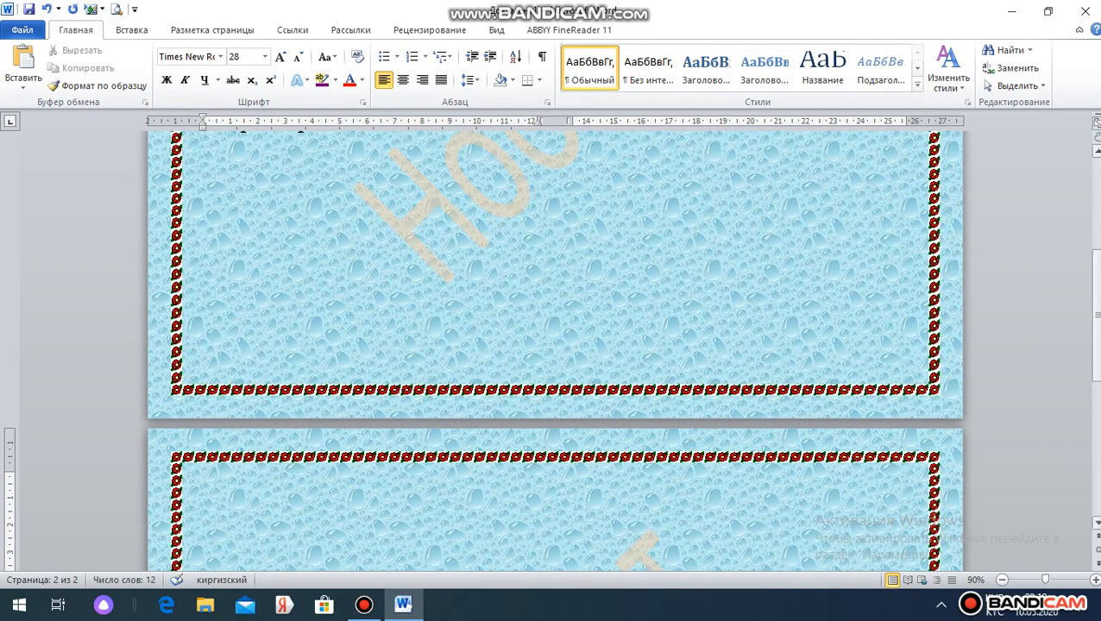
pyautogui.moveTo(1097, 346); pyautogui.dragTo(1090, 400)
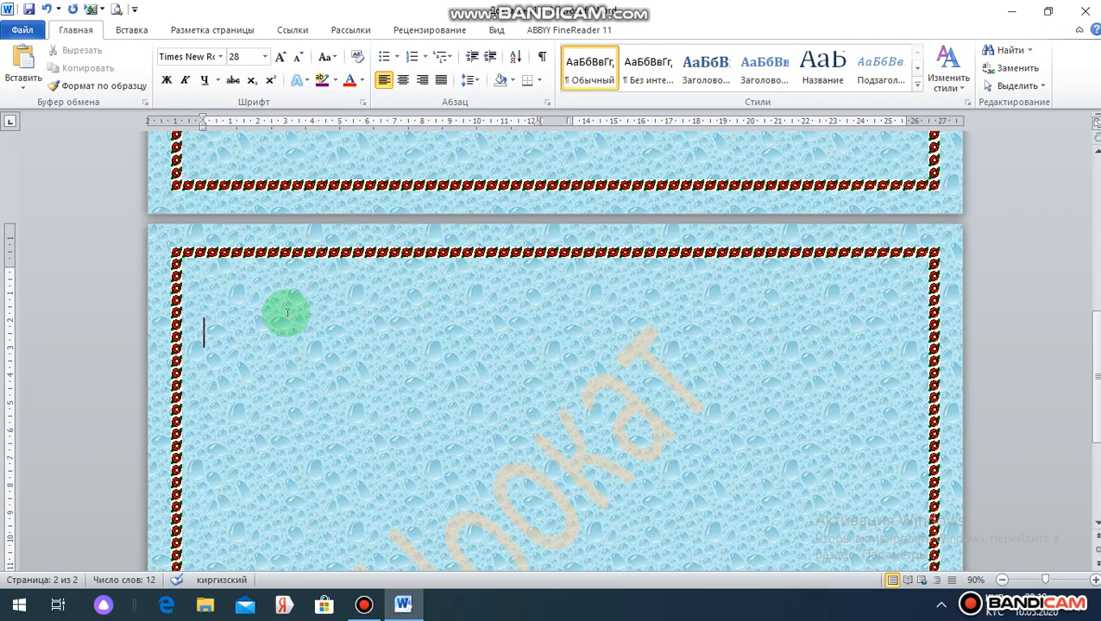
# Set portrait orientation for only the selected empty lines on the second page.
pyautogui.moveTo(233, 295); pyautogui.dragTo(235, 386)
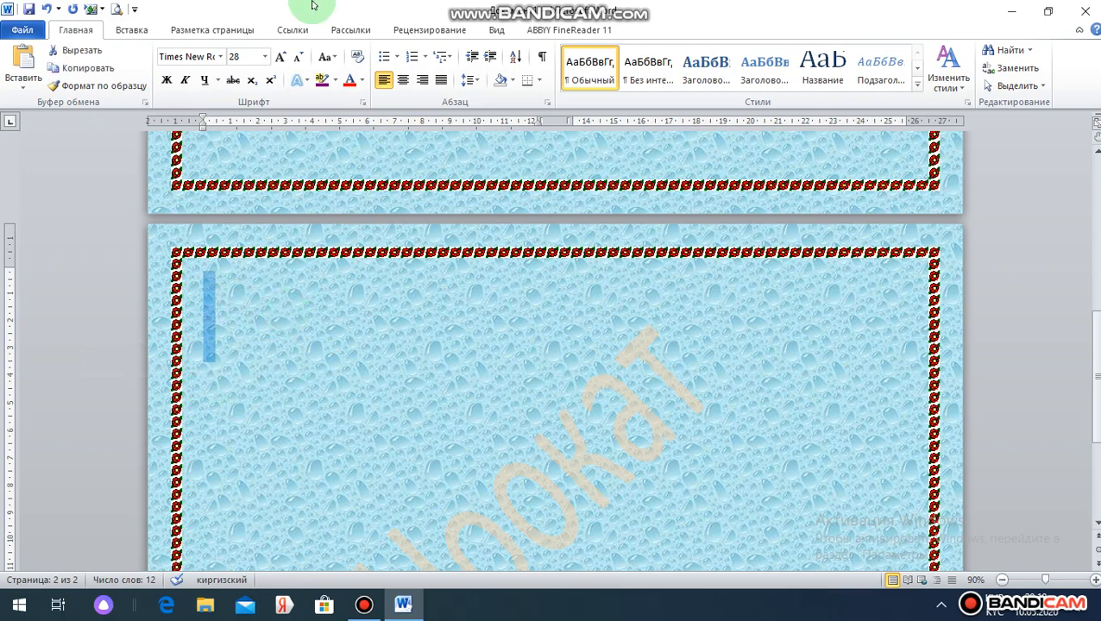
pyautogui.click(229, 30)
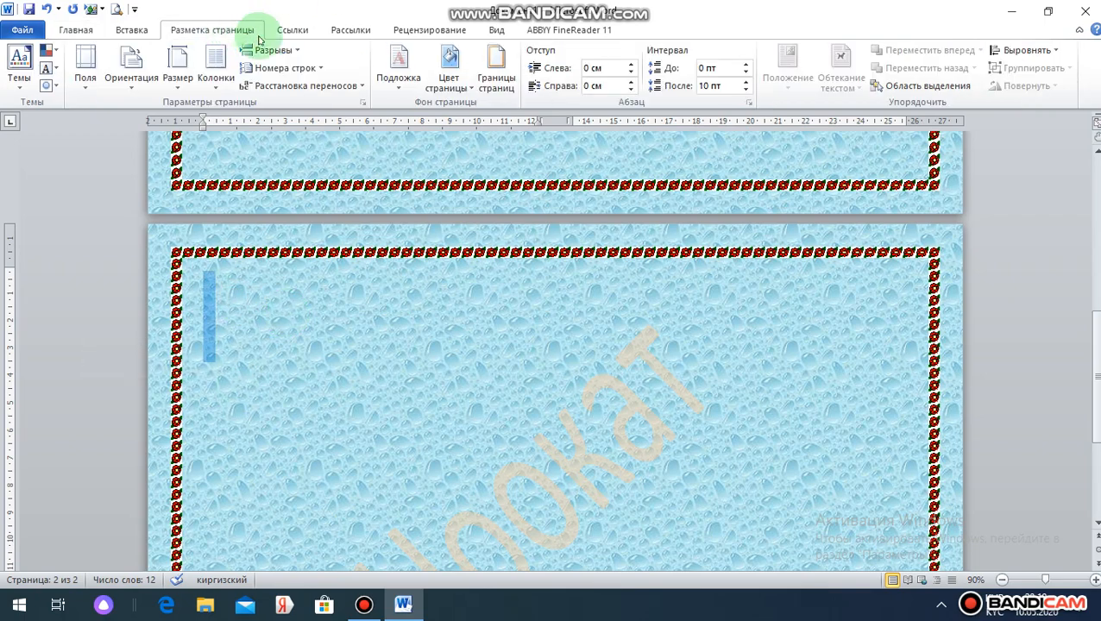
pyautogui.click(365, 105)
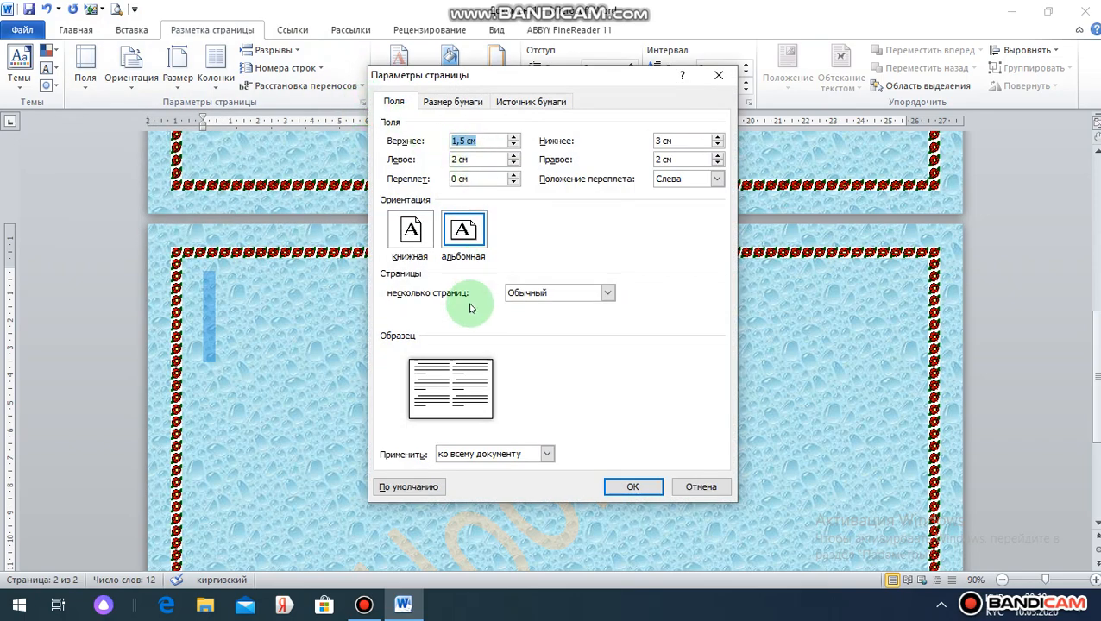
pyautogui.click(411, 232)
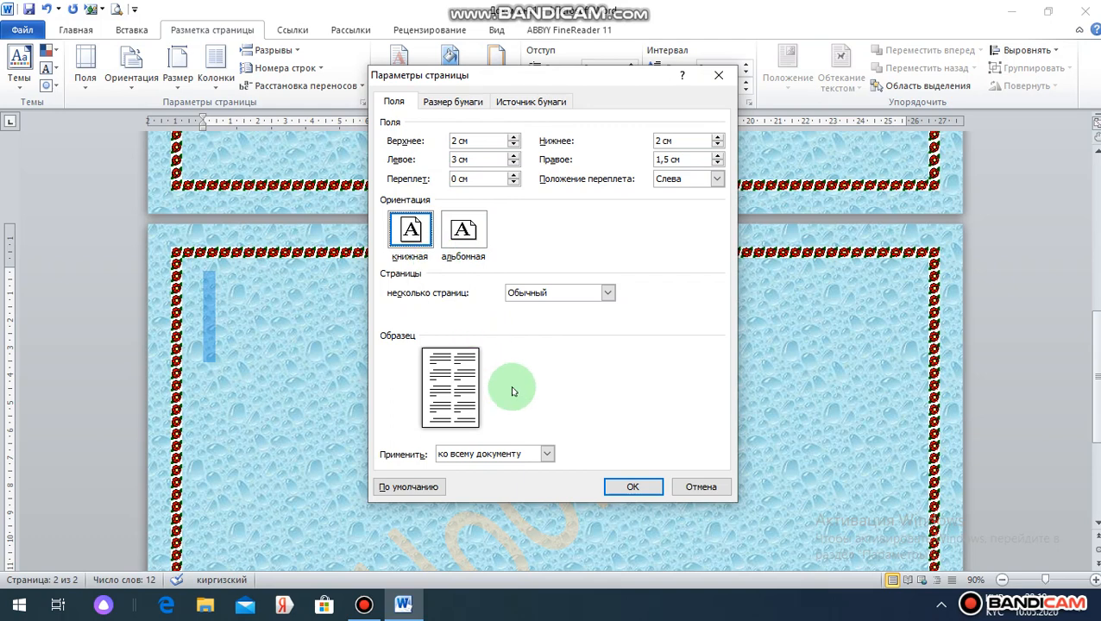
pyautogui.click(547, 454)
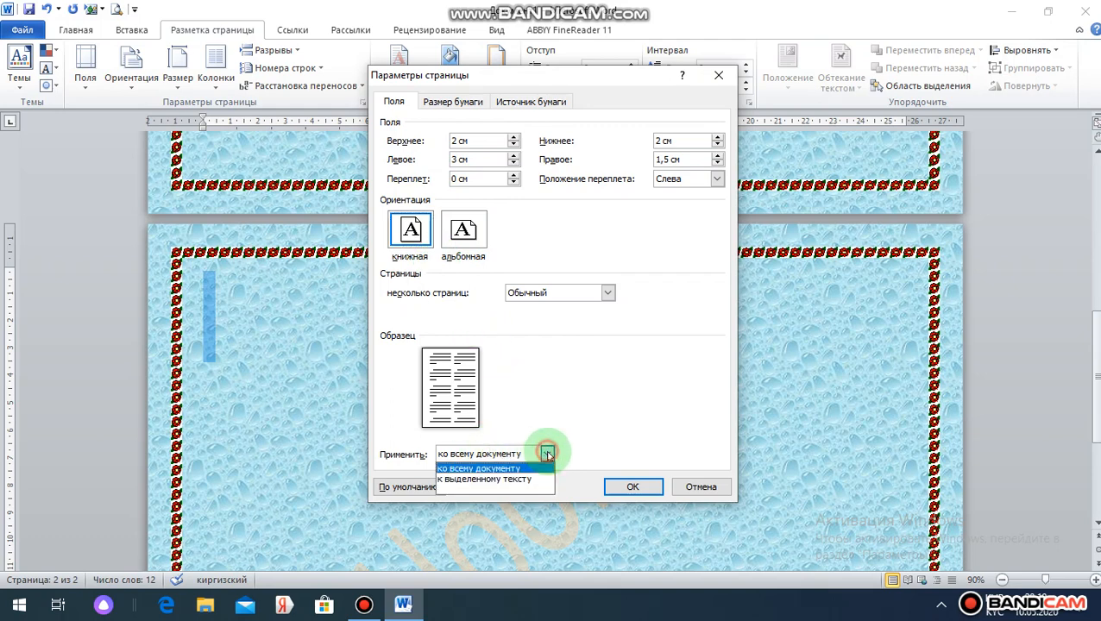
pyautogui.click(522, 480)
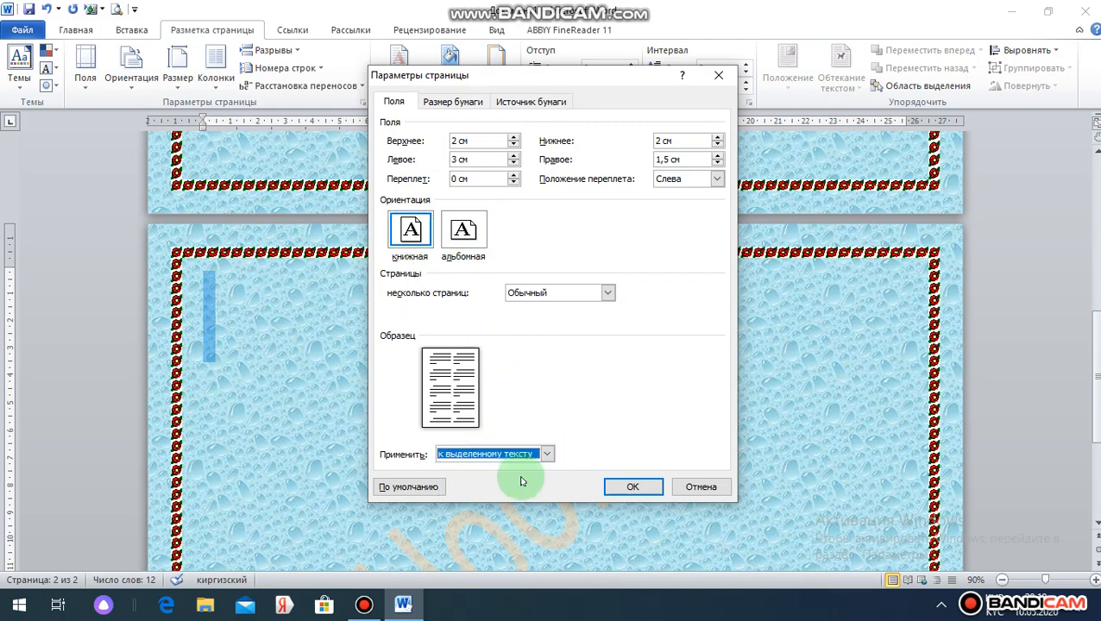
pyautogui.click(633, 487)
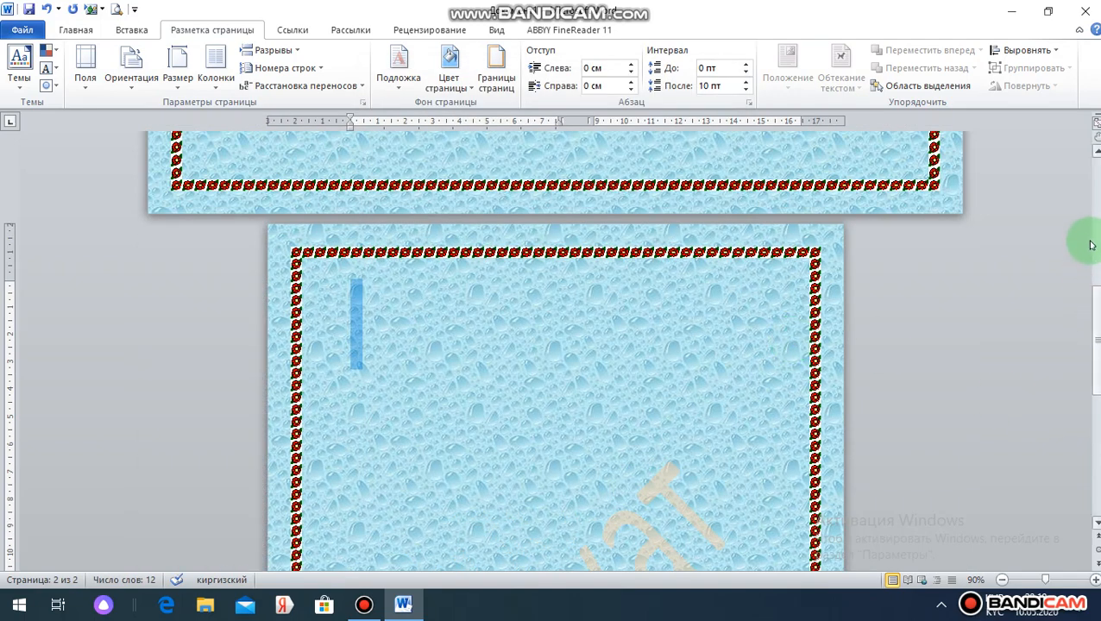
# Enter the sample text Ьтоларвыоапвы, эдзвщыаршвыпав длошвыра in the first column of the portrait page.
pyautogui.moveTo(1093, 259); pyautogui.dragTo(1097, 312)
pyautogui.click(362, 238)
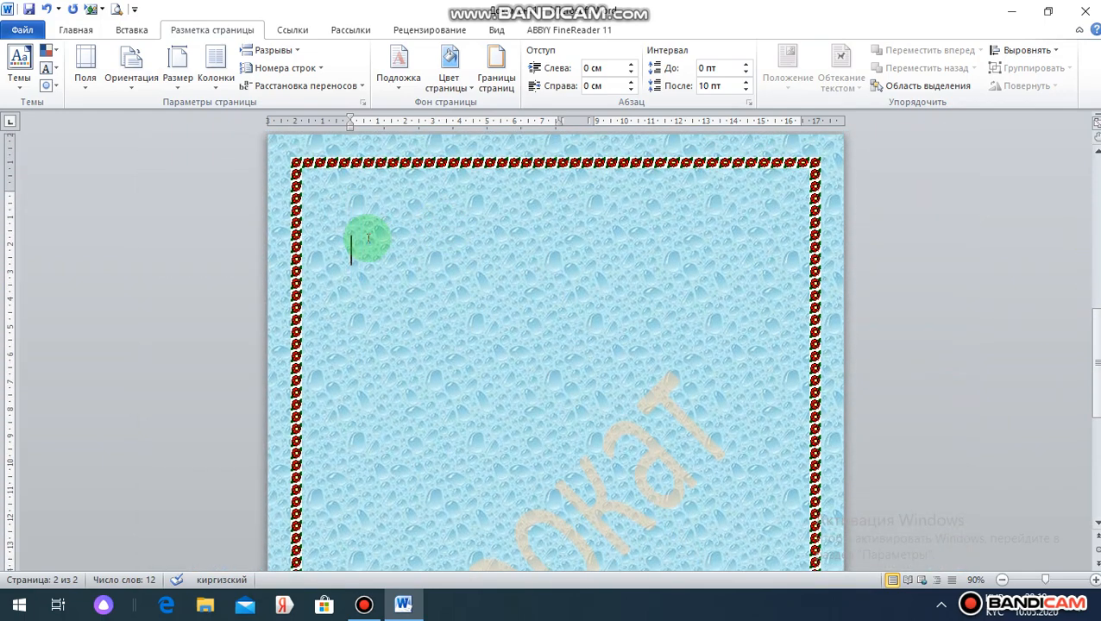
pyautogui.write('ьтоларвыоапвы')
pyautogui.press('Return')
pyautogui.write('эдз')
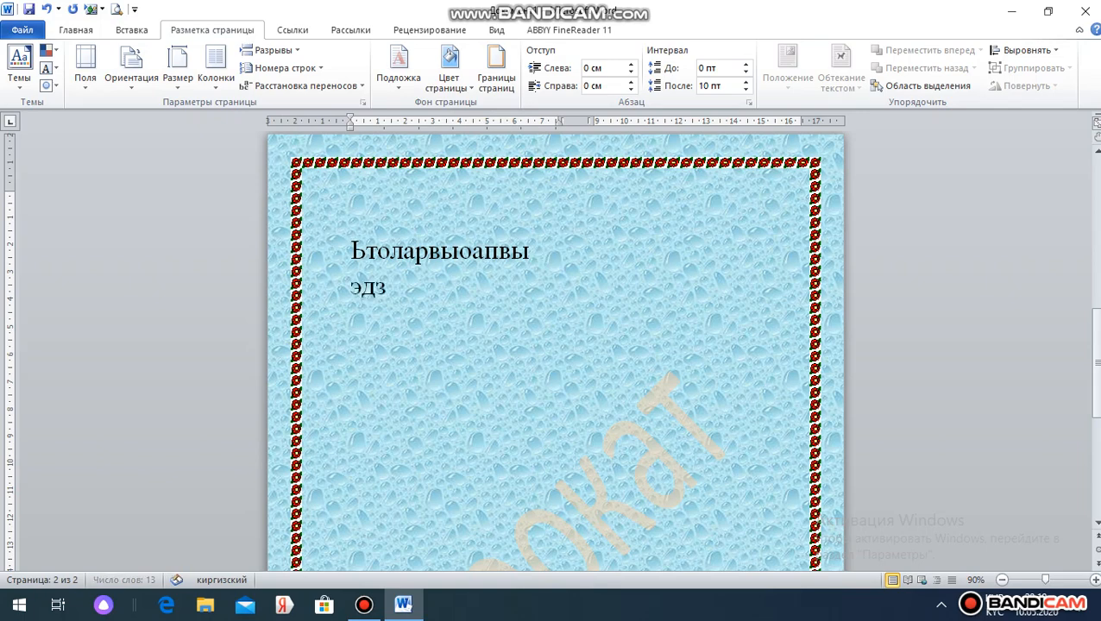
pyautogui.write('вщыаршвыпав длошвыра')
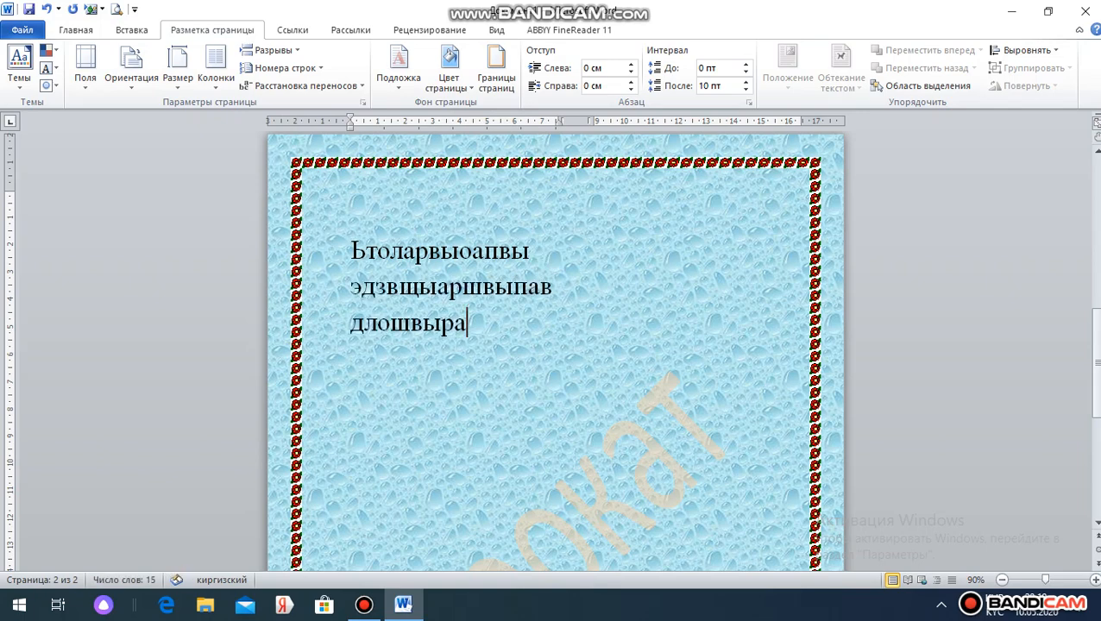
# Fill the rest of the portrait page's first column with blank lines, then enter Лволыпыгап э\хы, Длоиывоыпы and Ллопыоапыфга in its second column.
pyautogui.press('Return')
pyautogui.press('Return')
pyautogui.press('Return')
pyautogui.press('Return')
pyautogui.press('Return')
pyautogui.press('Return')
pyautogui.press('Return')
pyautogui.press('Return')
pyautogui.press('Return')
pyautogui.press('Return')
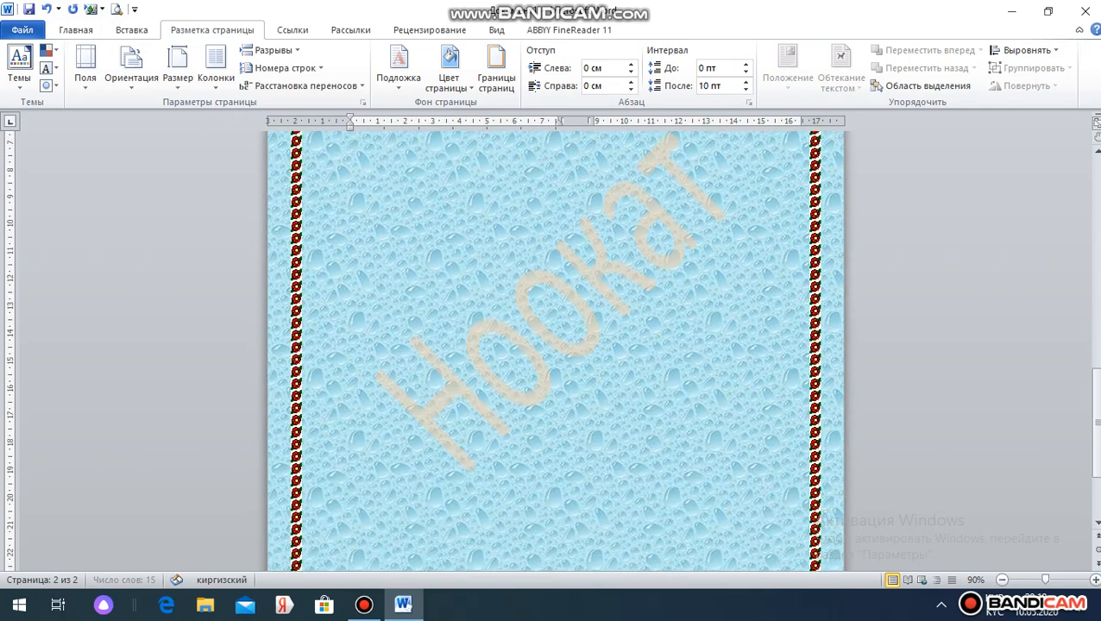
pyautogui.write('лволыпыгап ')
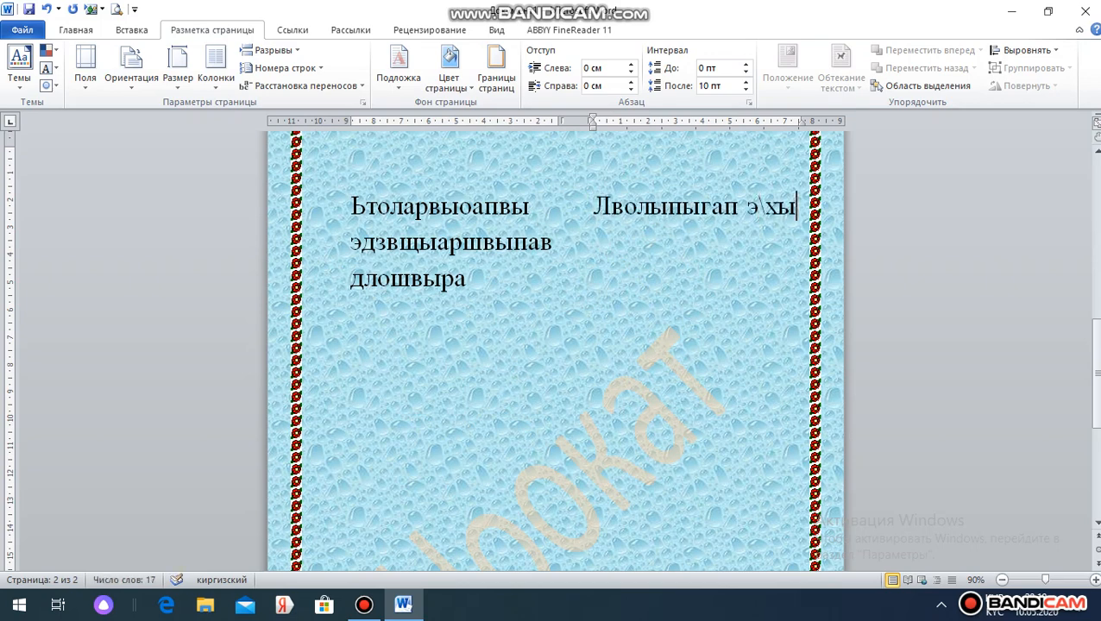
pyautogui.write('э\\хы')
pyautogui.press('Return')
pyautogui.write('длоиывоыпы ')
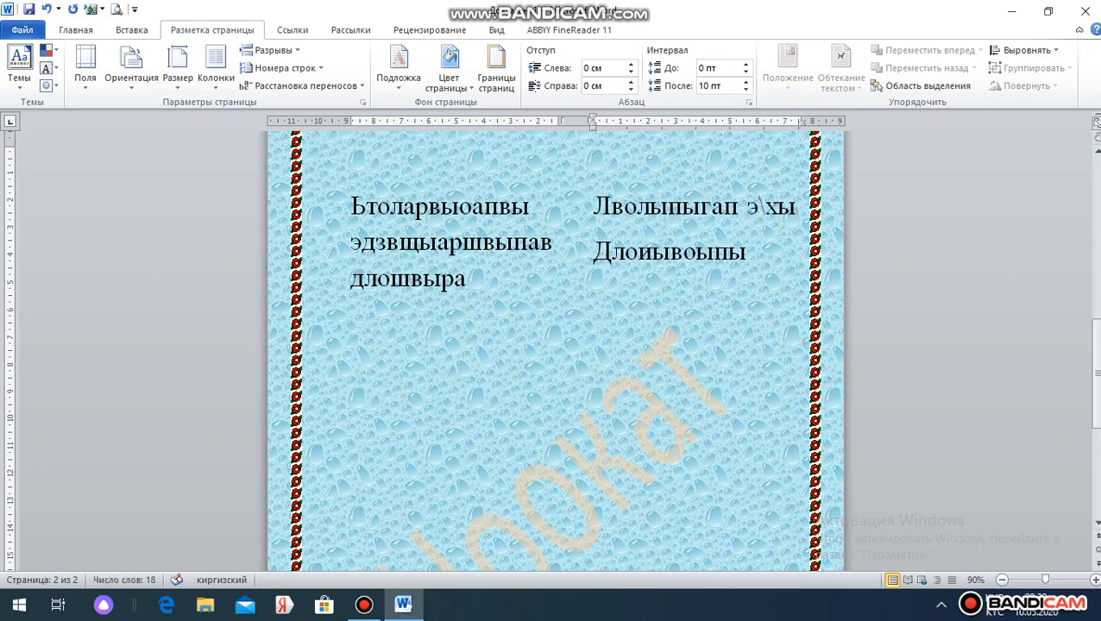
pyautogui.write('ллопыоапыфга')
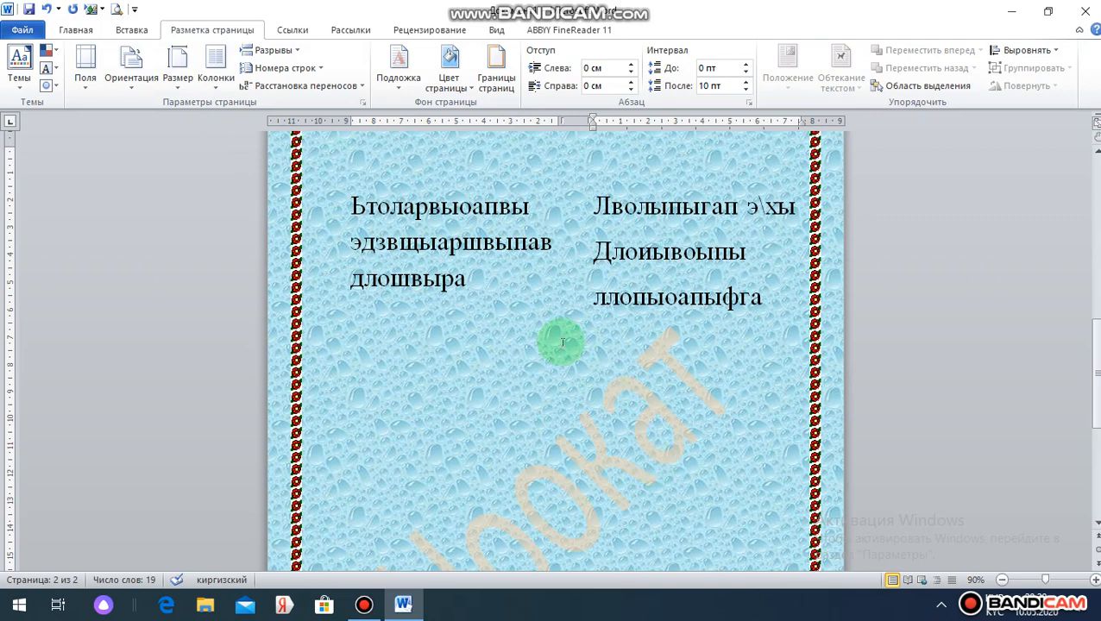
# Add the lines Ормр and лршгпге at the end of the portrait page's second column.
pyautogui.hotkey('shift', 'F3')
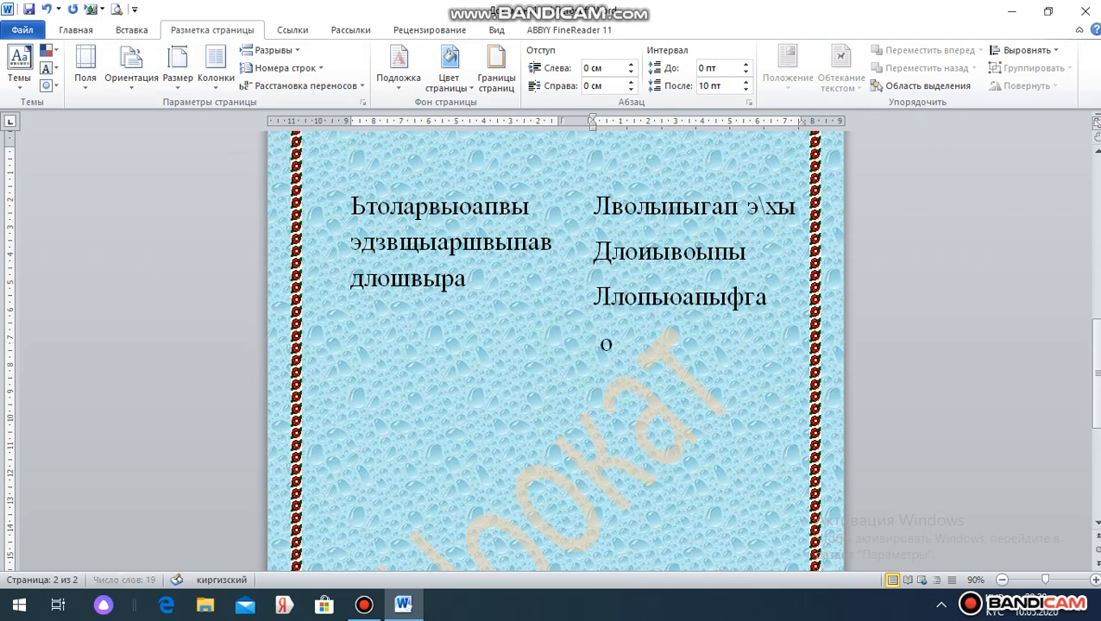
pyautogui.write('рмр')
pyautogui.press('Return')
pyautogui.write('лршгпге')
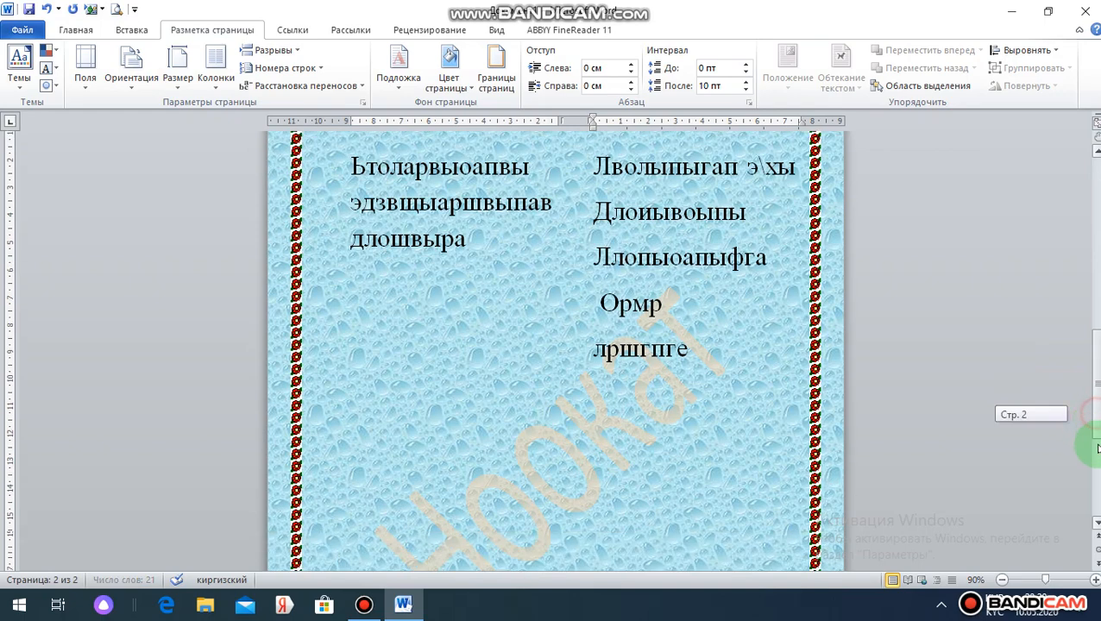
pyautogui.scroll(-3, 1086, 449)
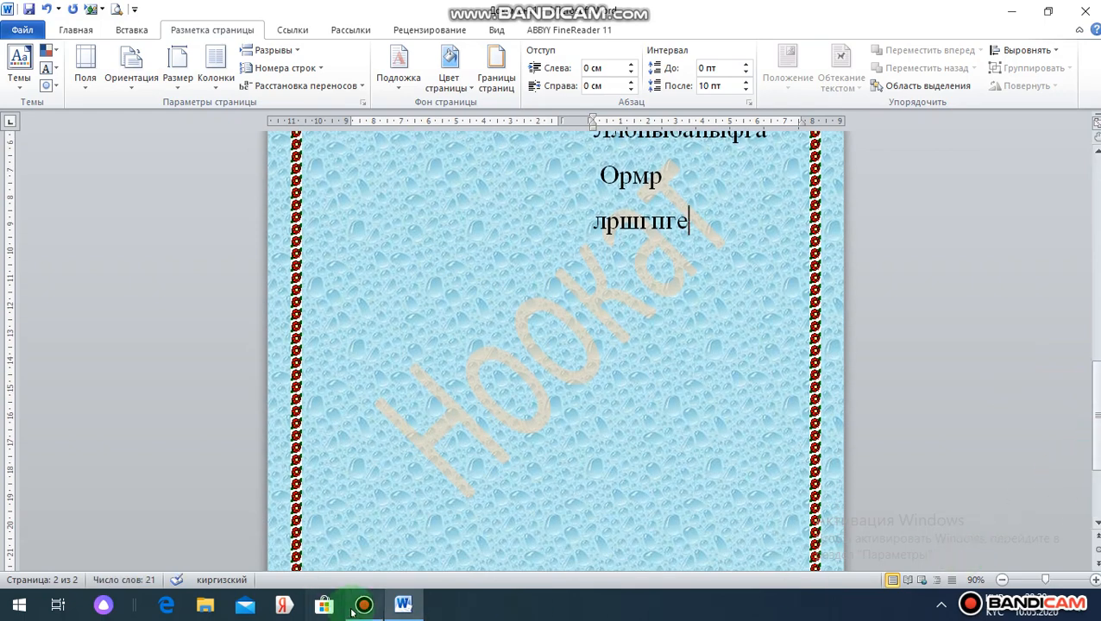